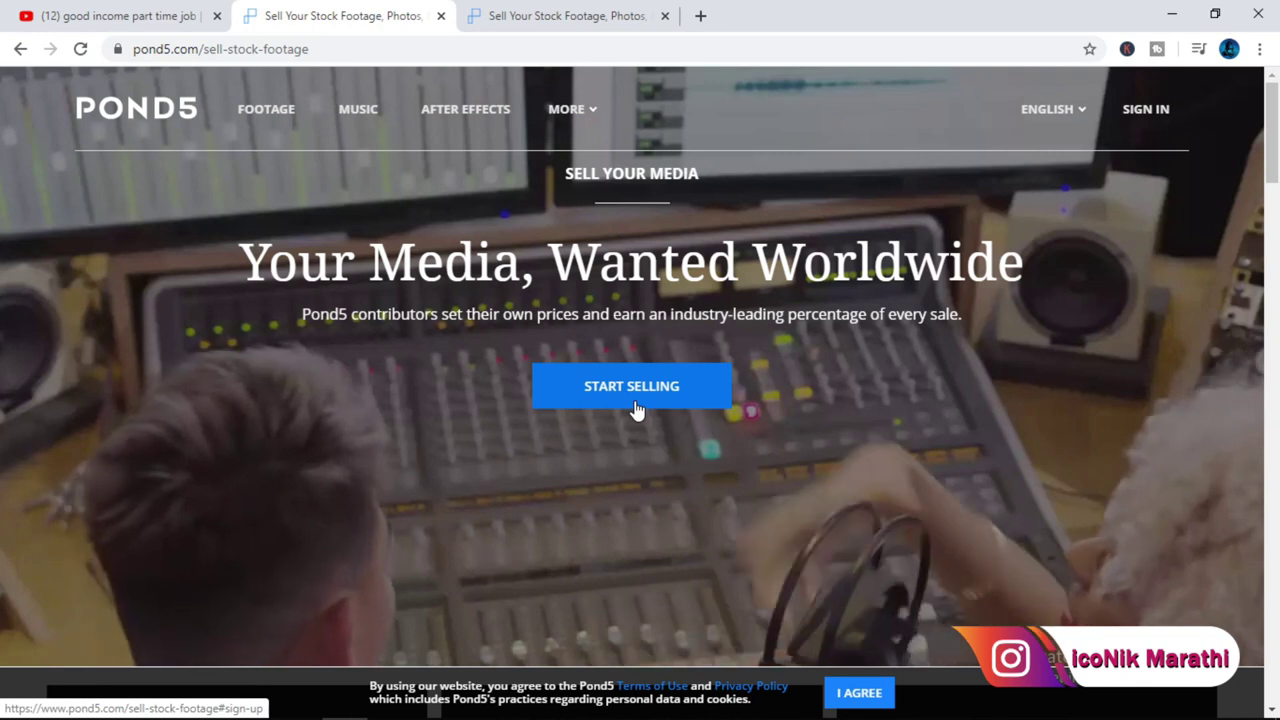
Start selling and fill in the sign-up form with an email, a username and a matching password
left_click(632, 388)
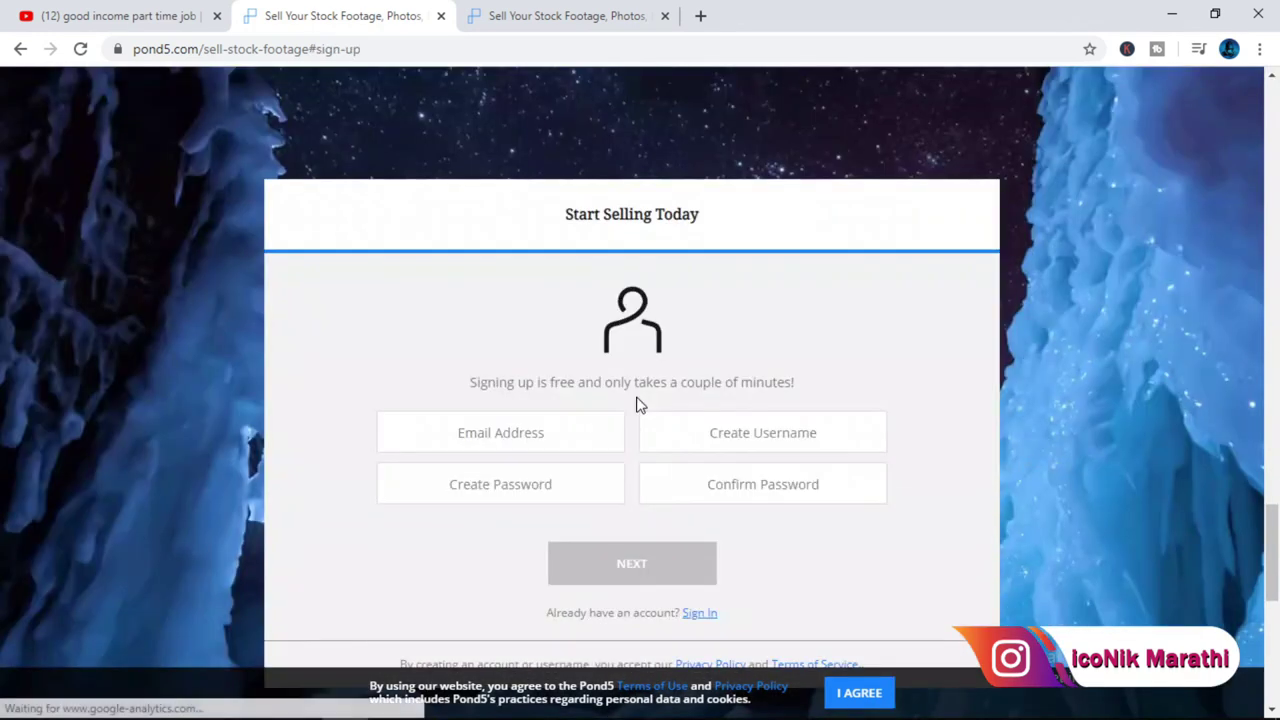
scroll(613, 325, "down", 2)
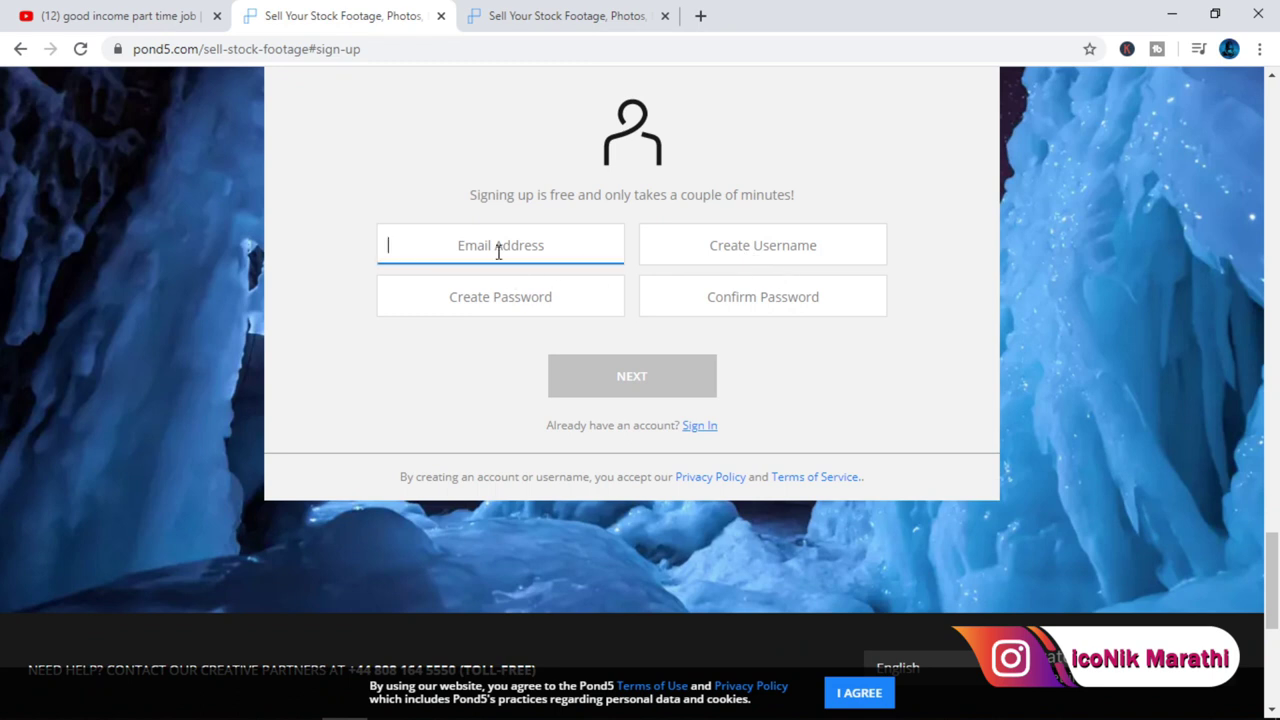
left_click(750, 256)
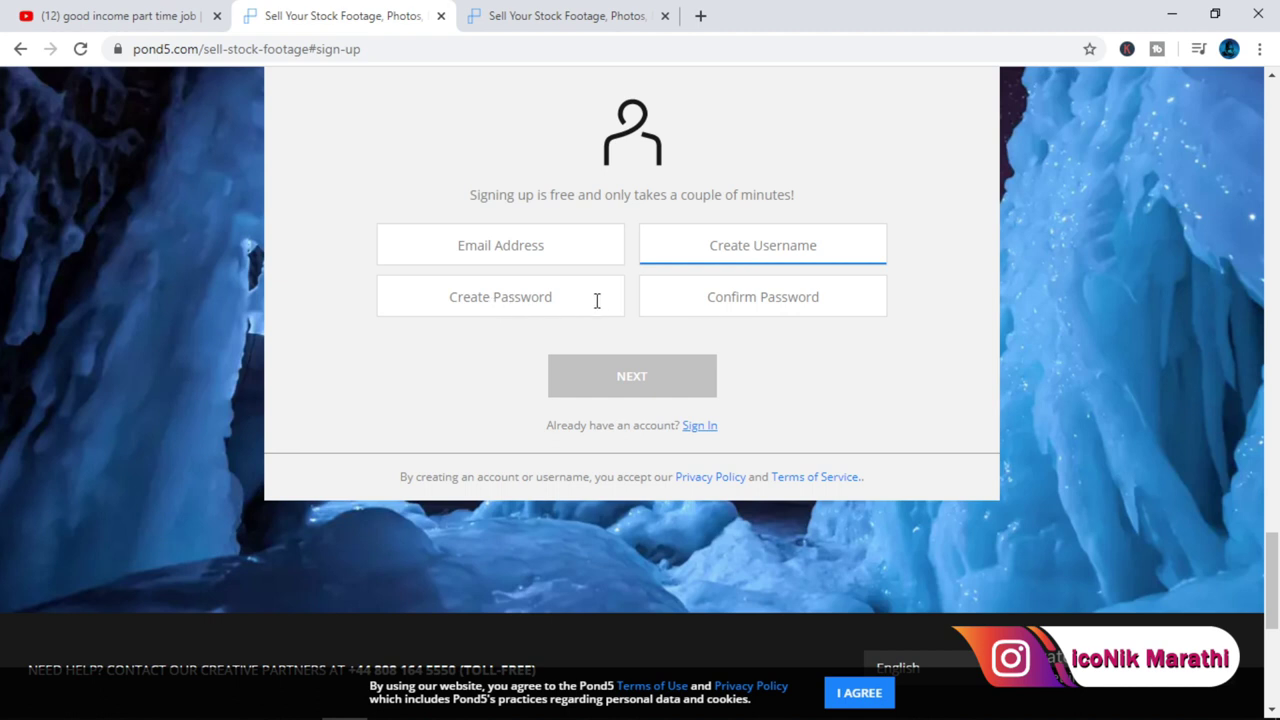
left_click(498, 247)
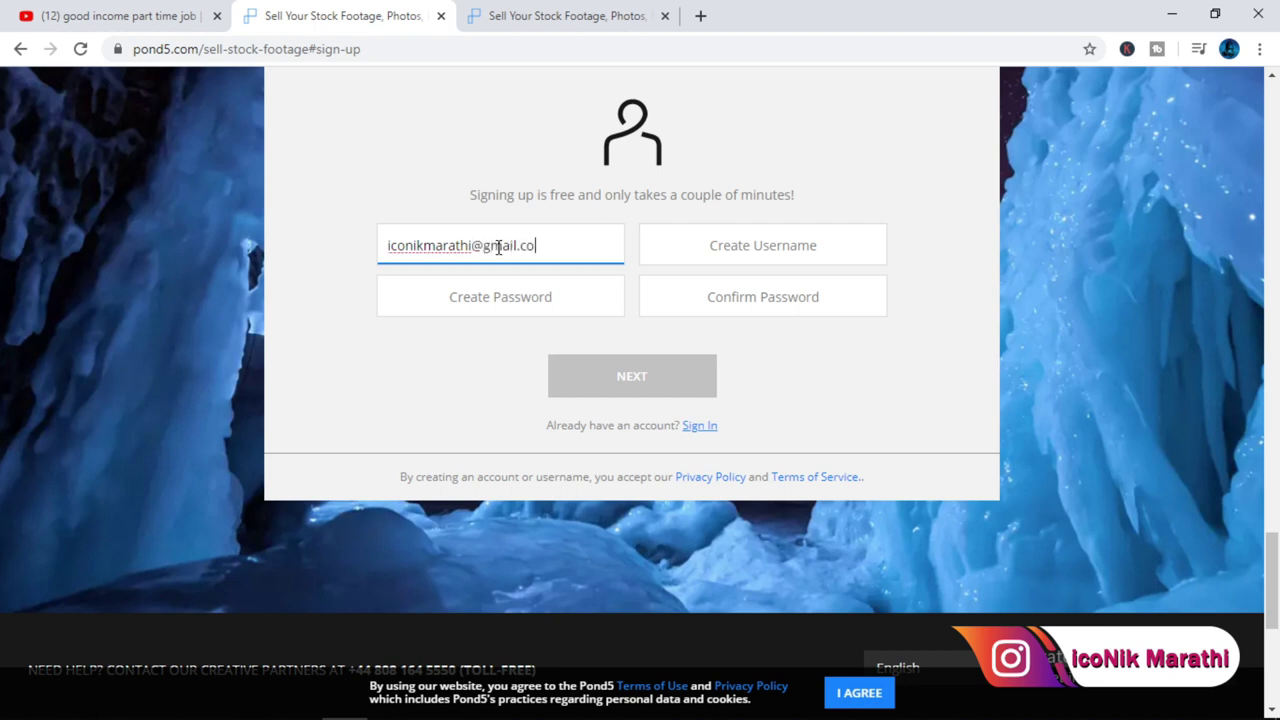
left_click(751, 241)
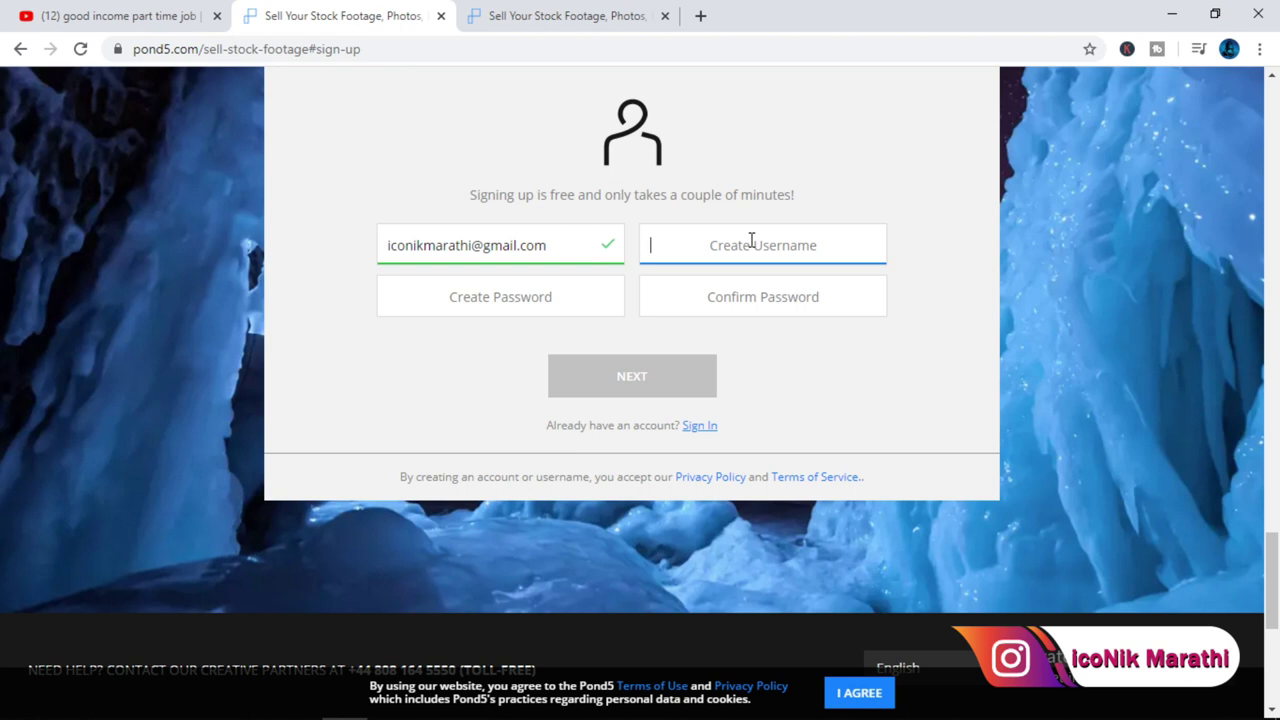
type("iconikM")
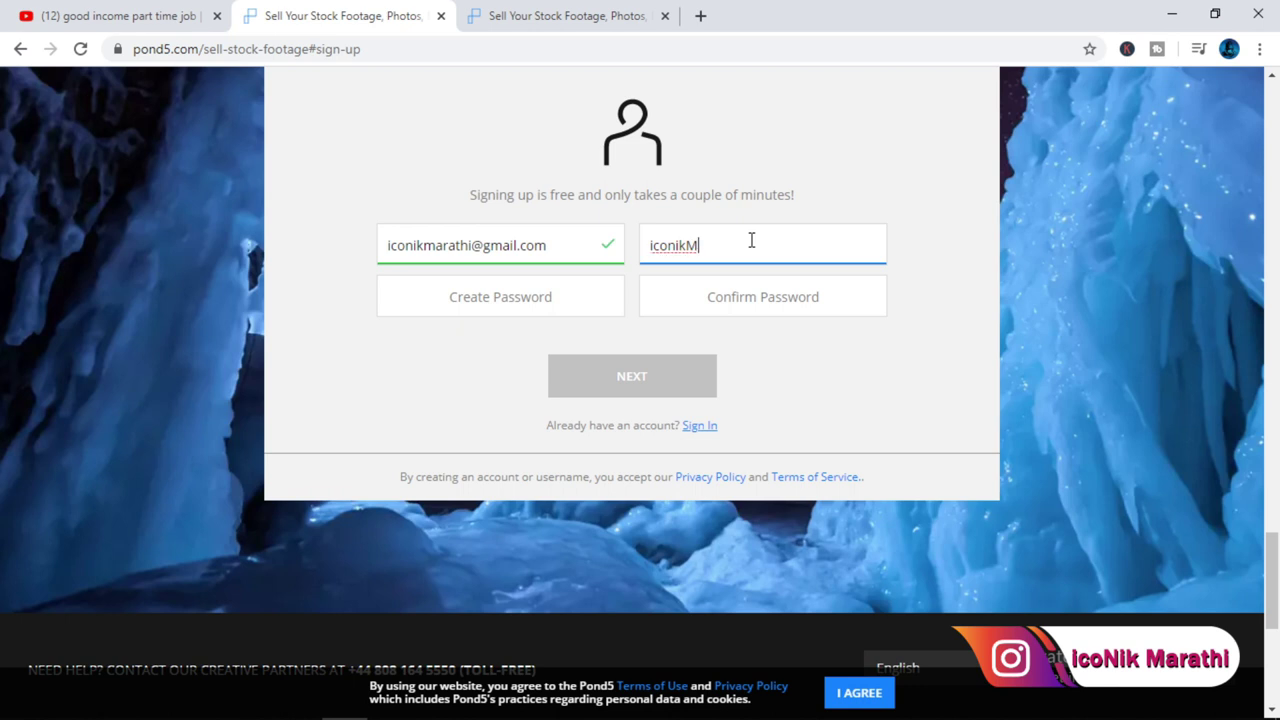
left_click(490, 296)
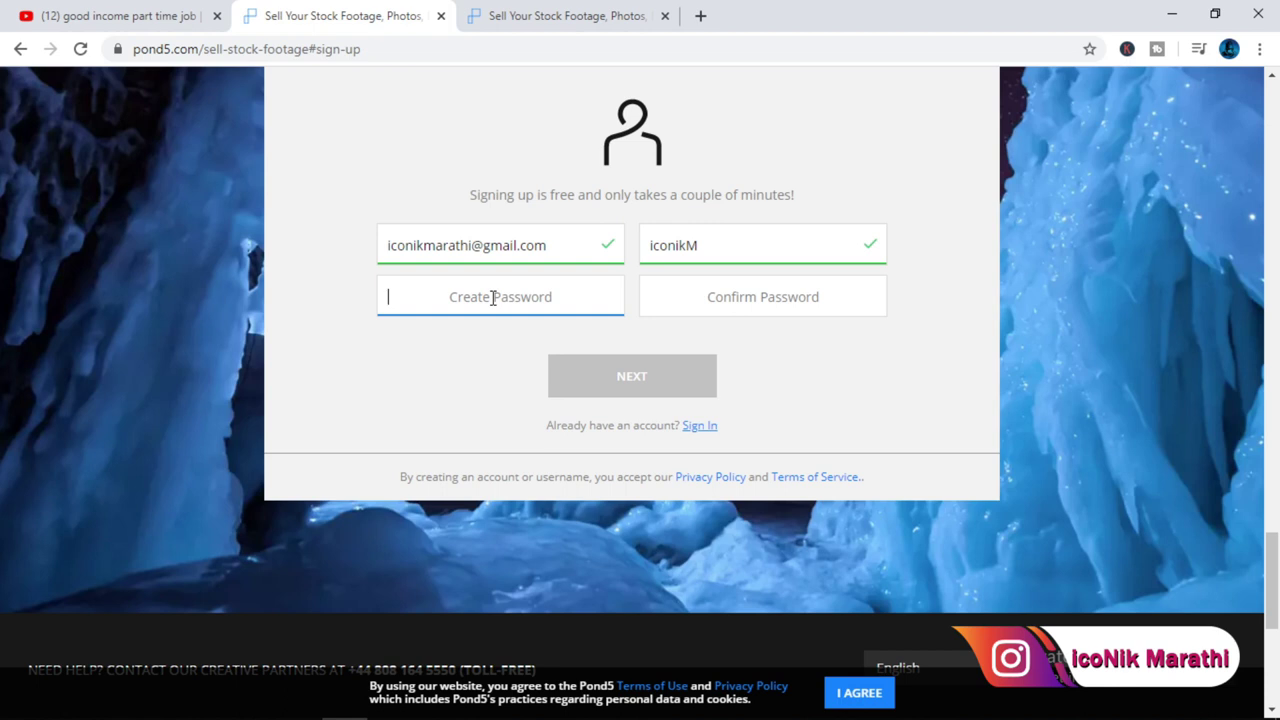
type("•")
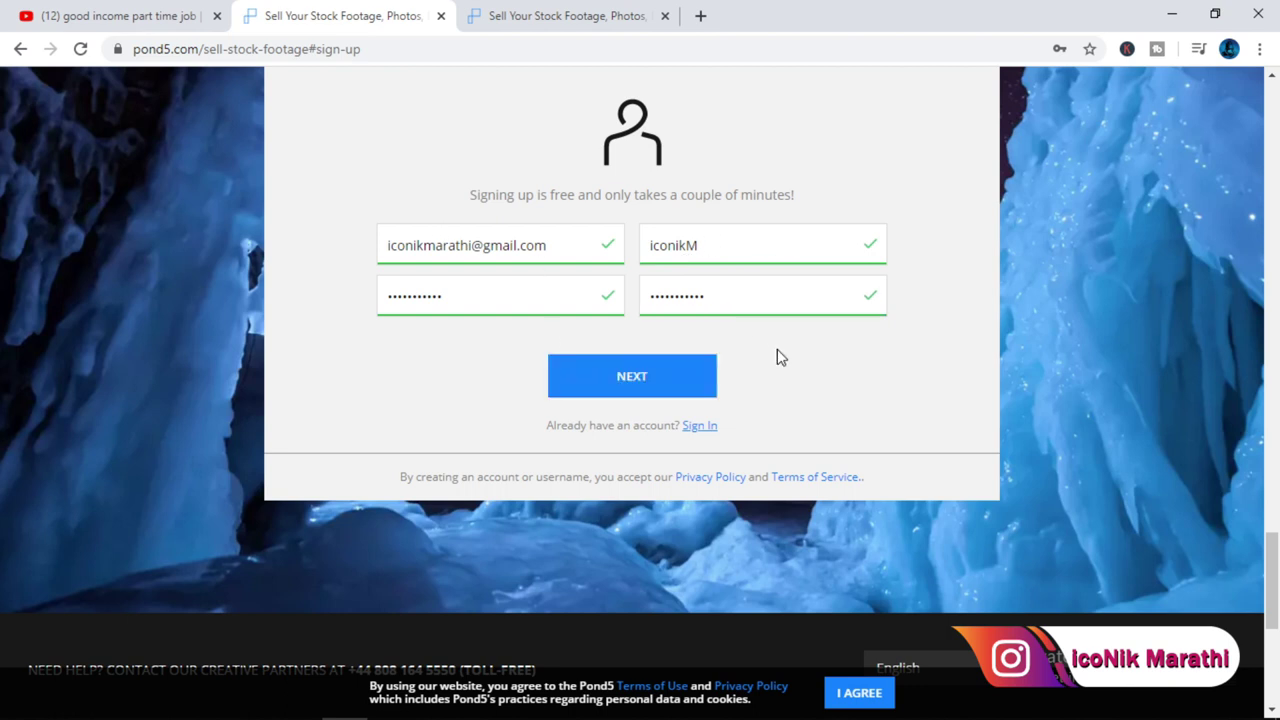
left_click(634, 396)
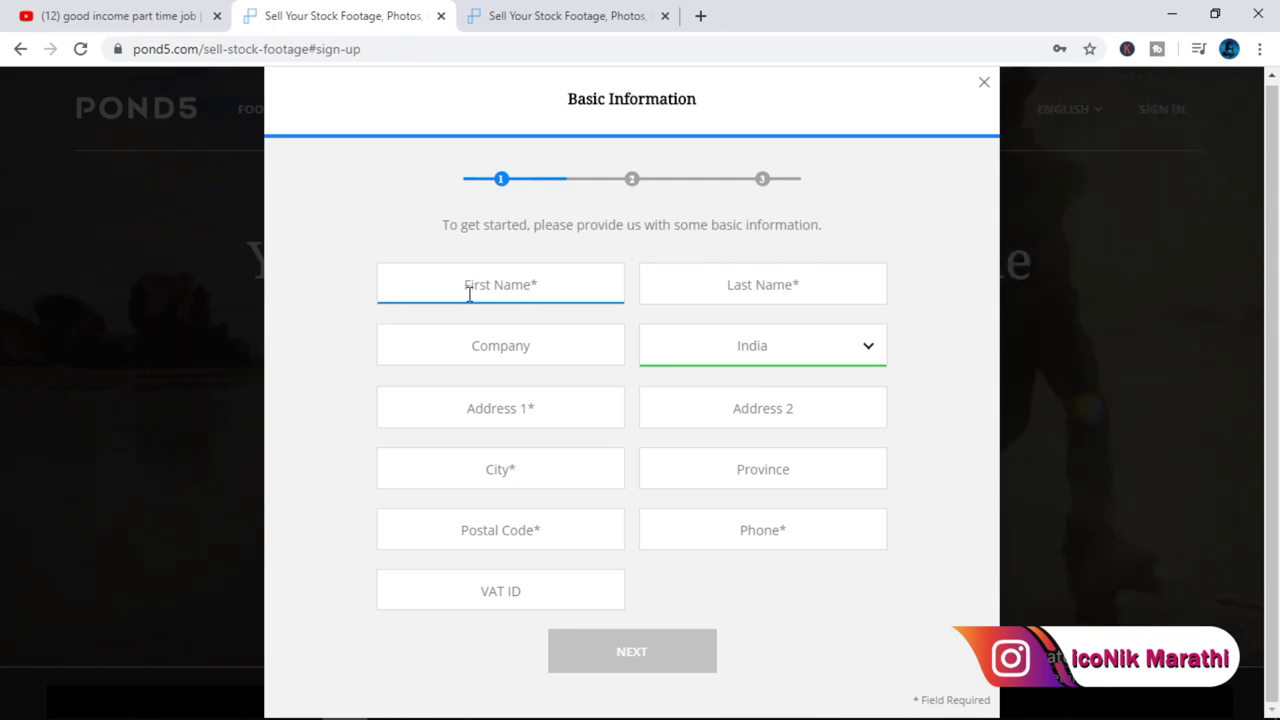
Enter the contributor's first and last name and keep India as the country
left_click(453, 355)
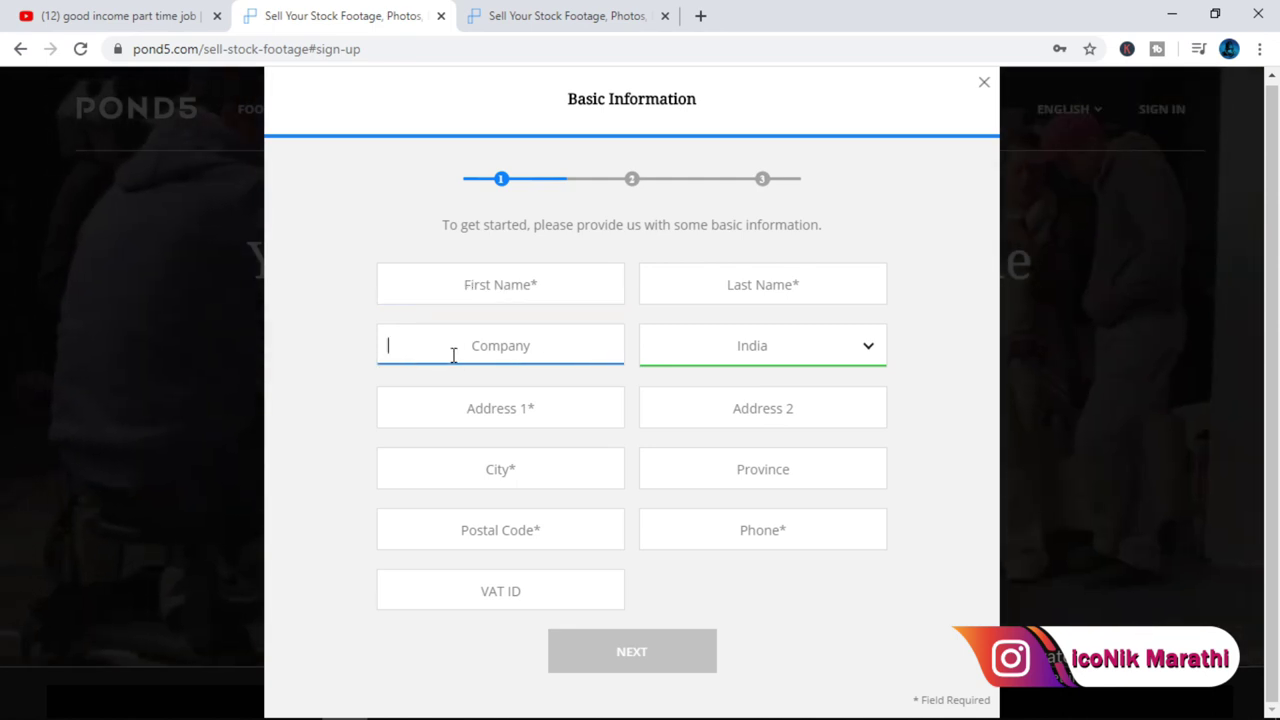
left_click(528, 283)
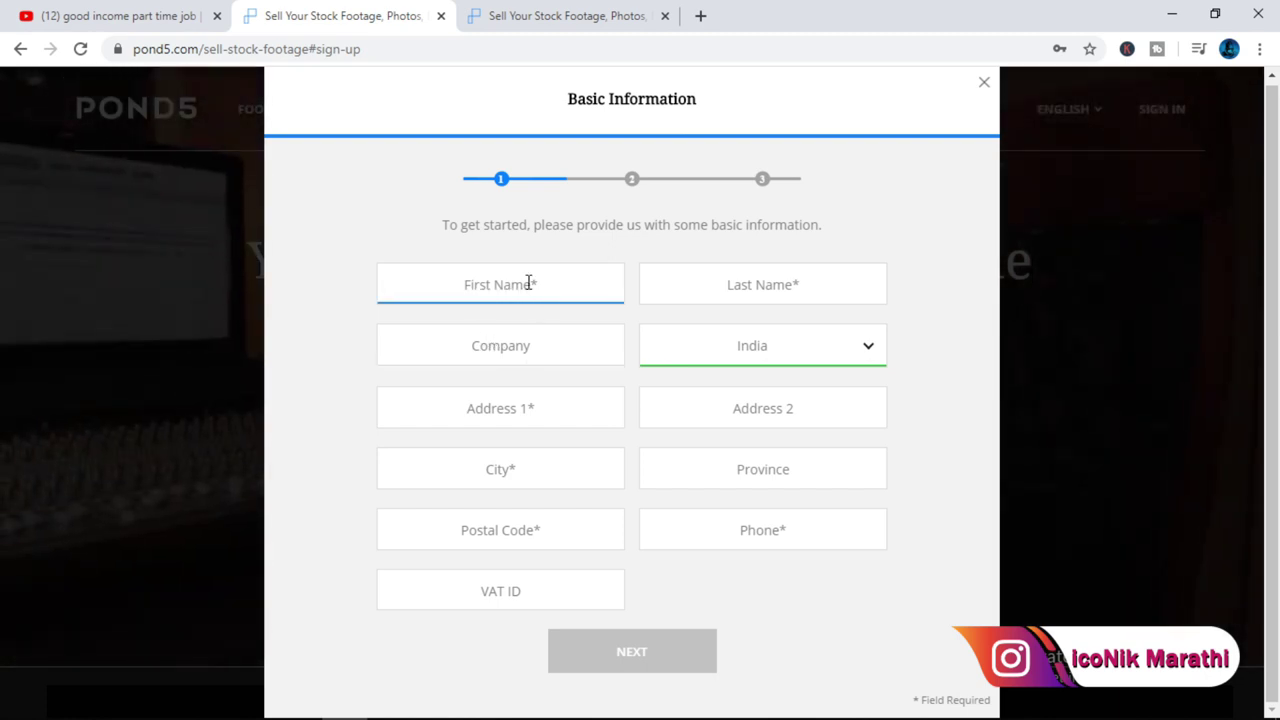
type("icon")
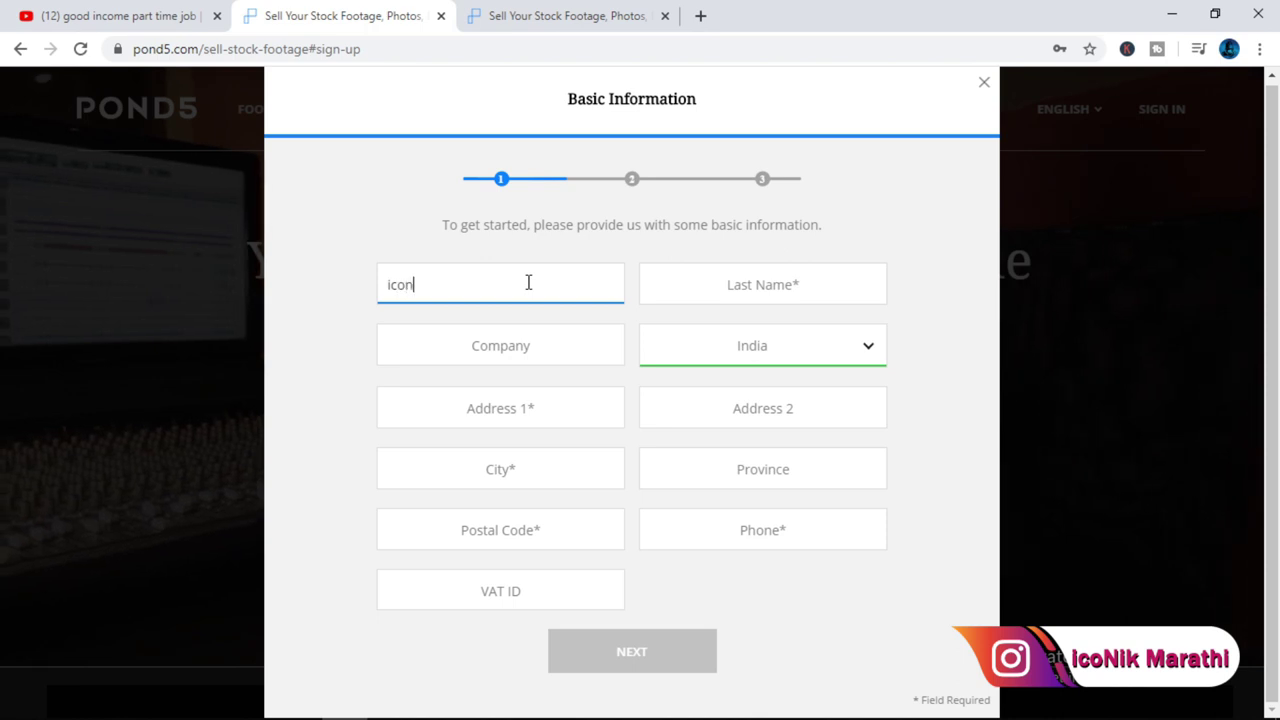
type("ik")
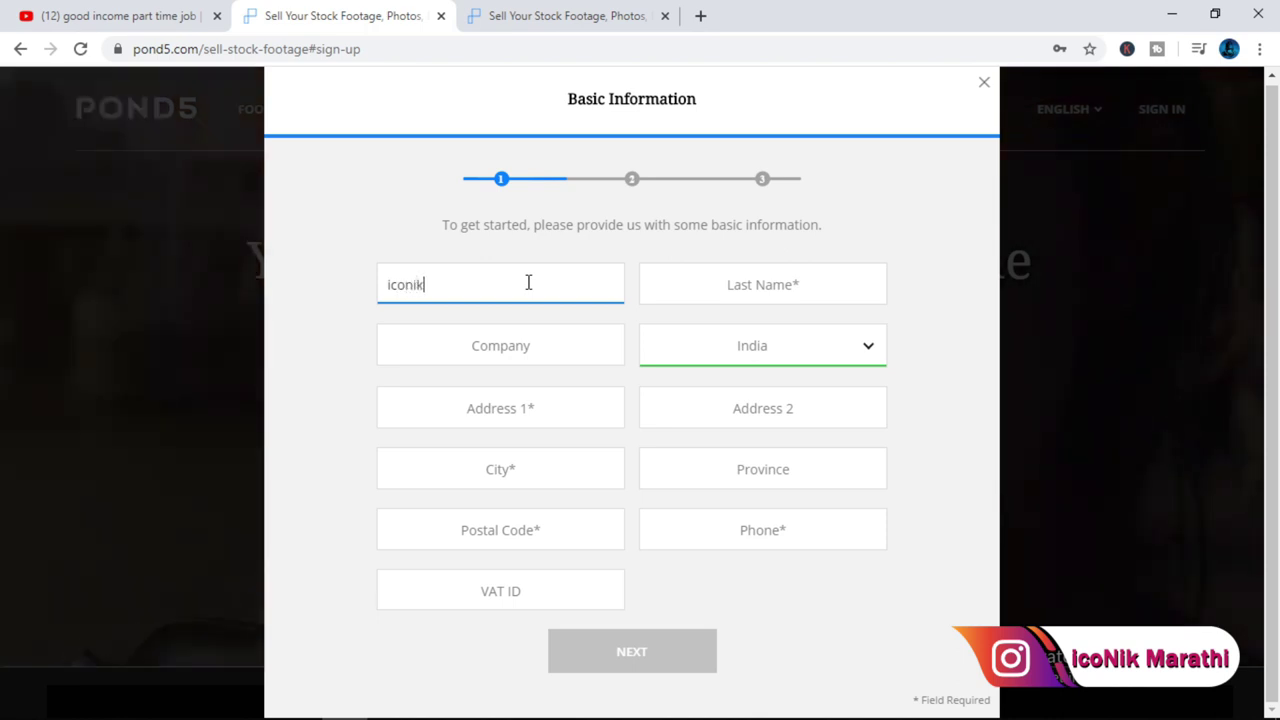
left_click(697, 284)
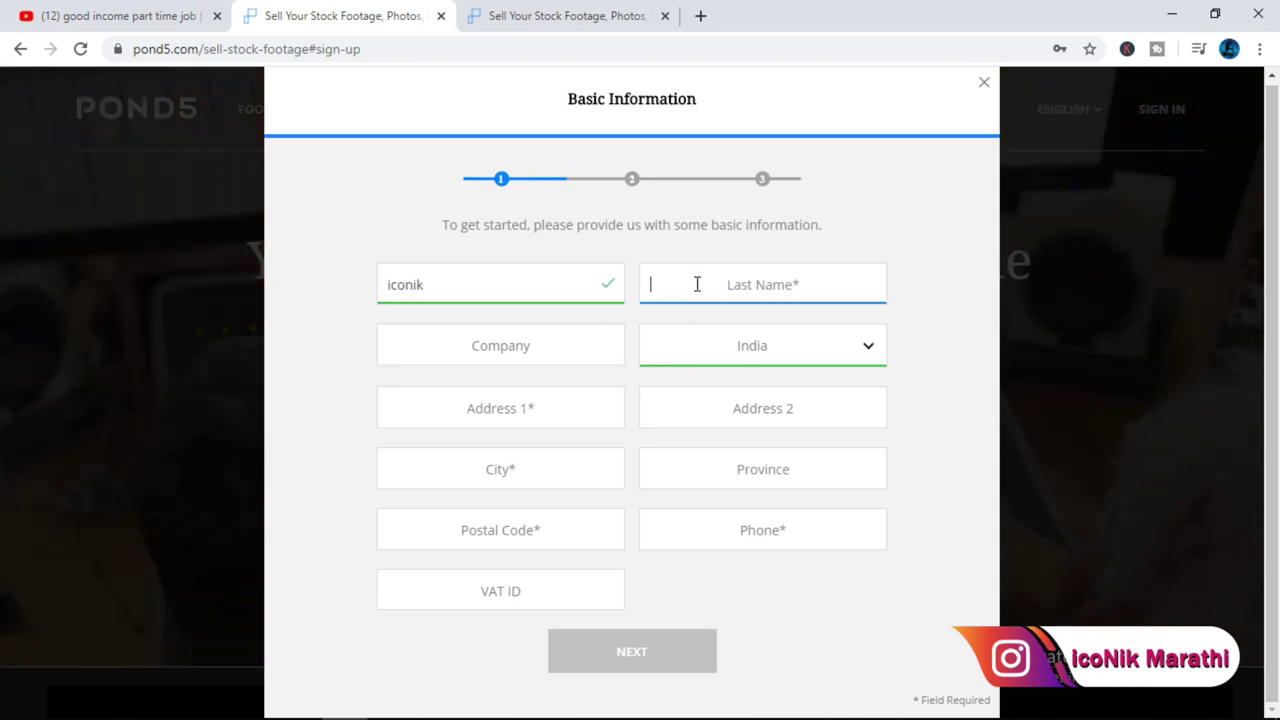
type("marathi")
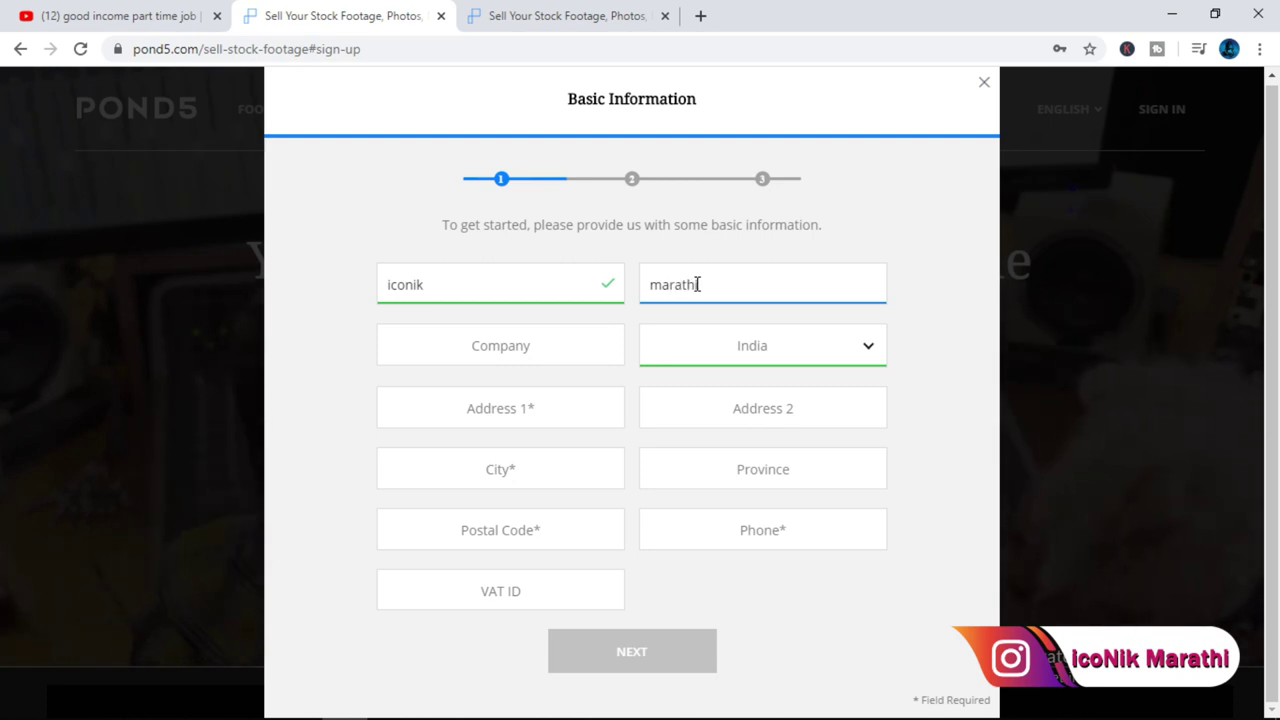
left_click(720, 345)
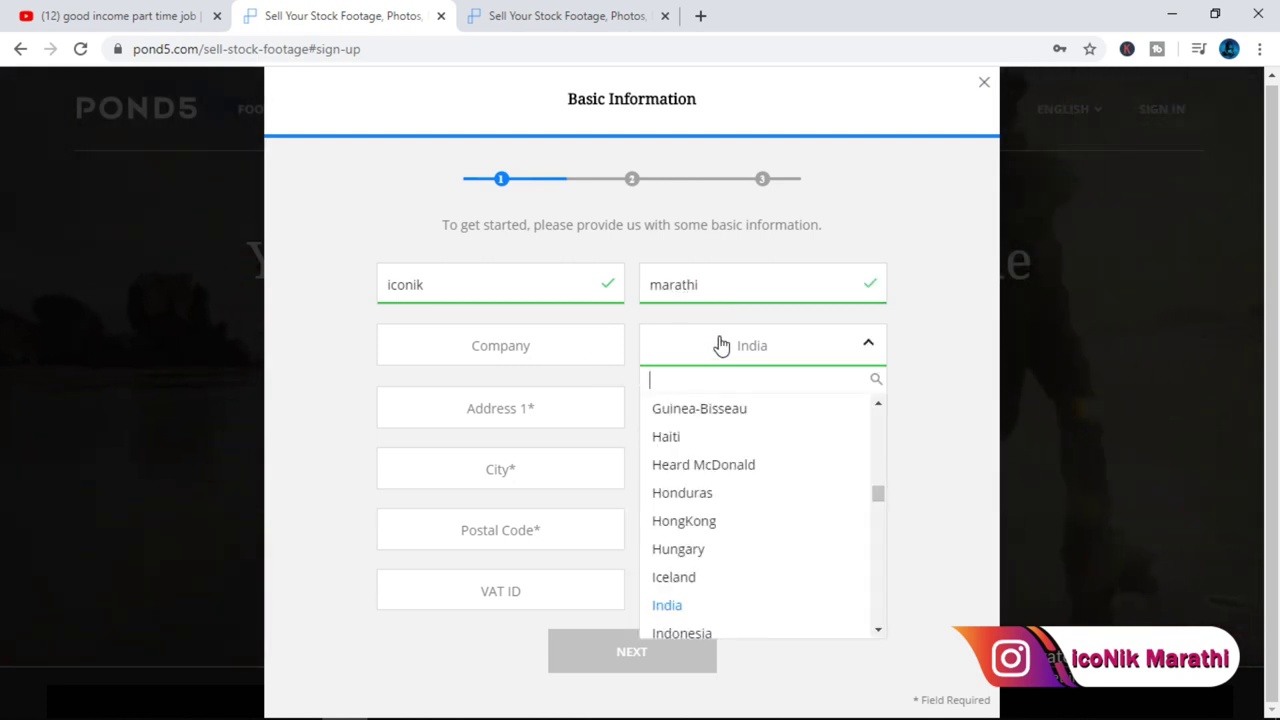
left_click(771, 357)
Fill in the address lines, city, postal code and province fields
left_click(510, 420)
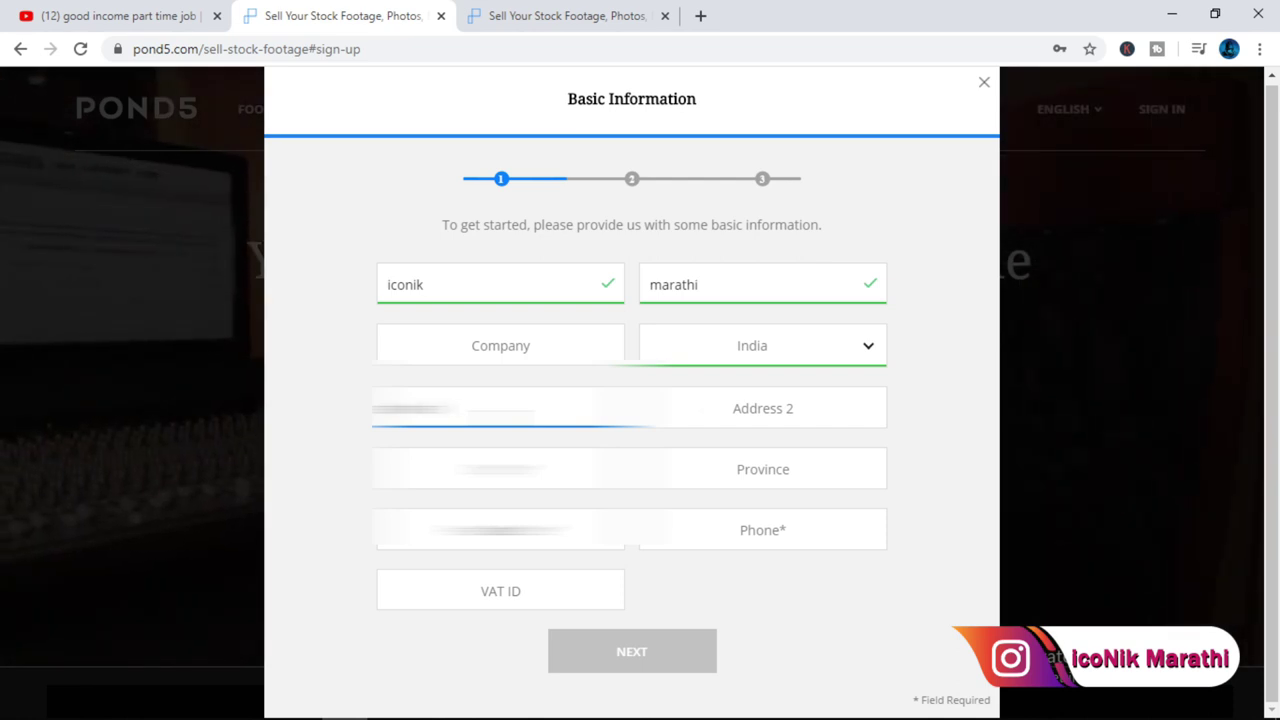
left_click(510, 469)
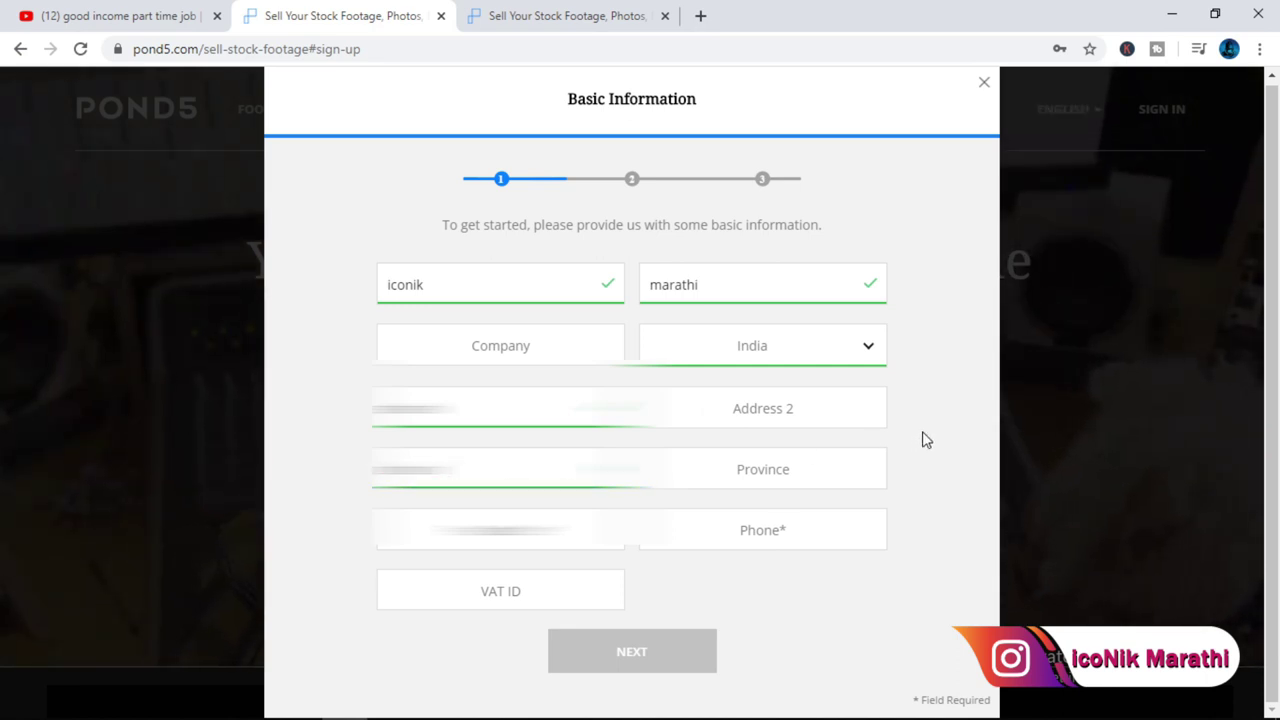
left_click(833, 408)
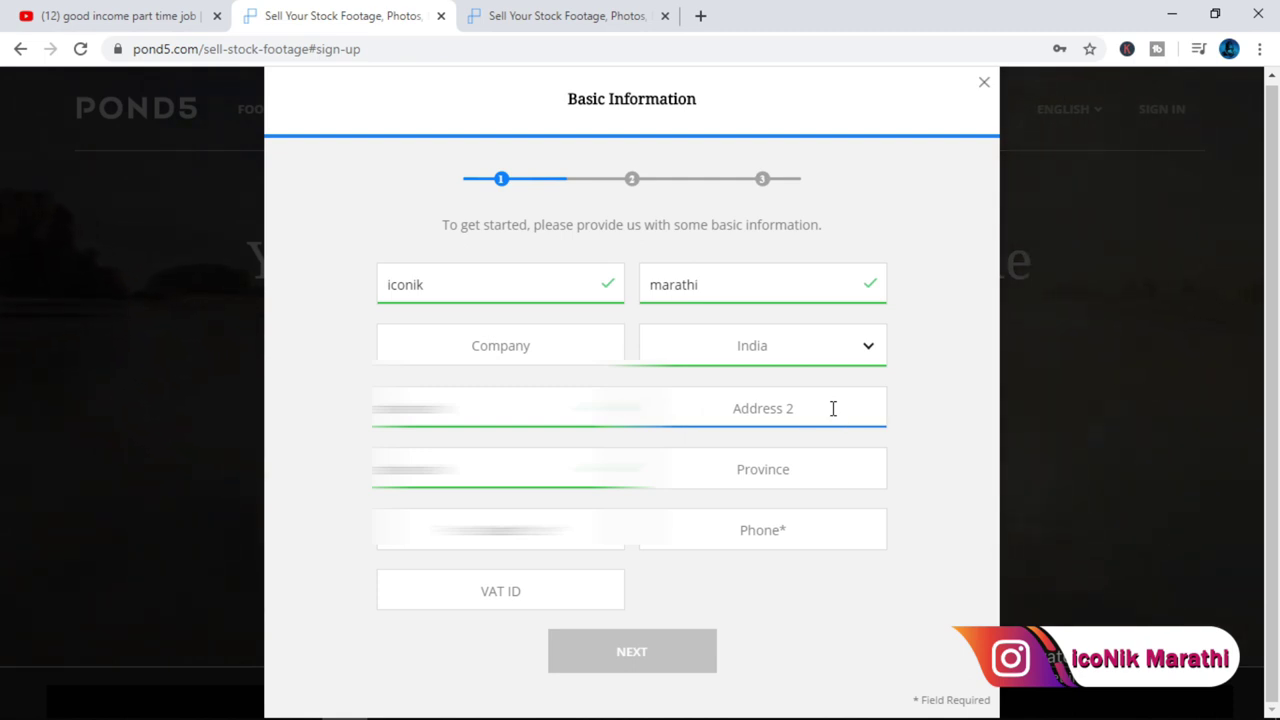
type("address")
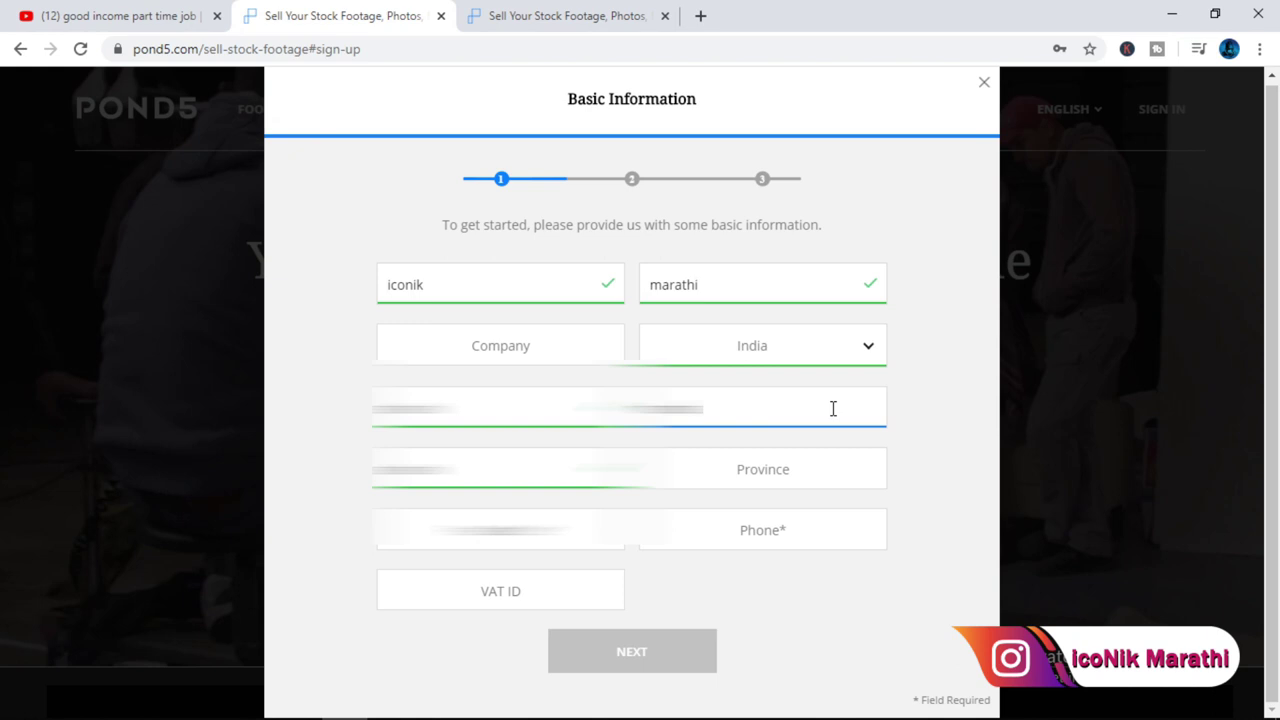
left_click(975, 482)
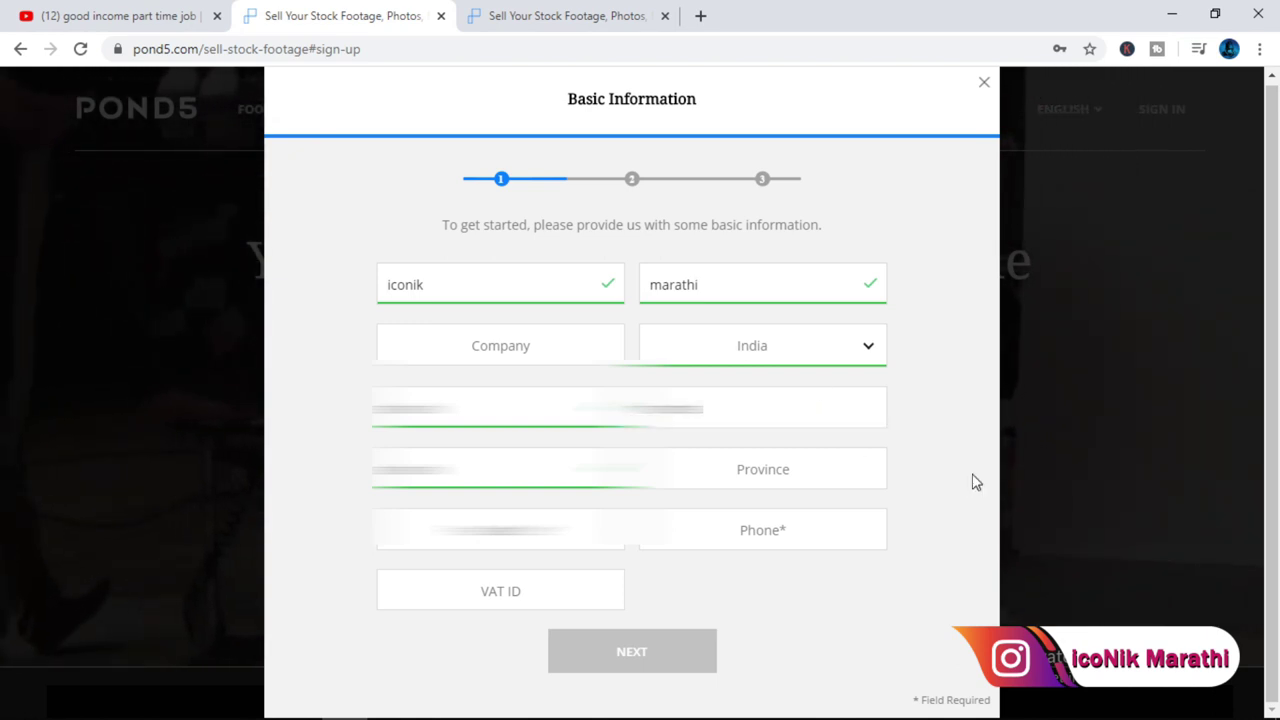
left_click(500, 530)
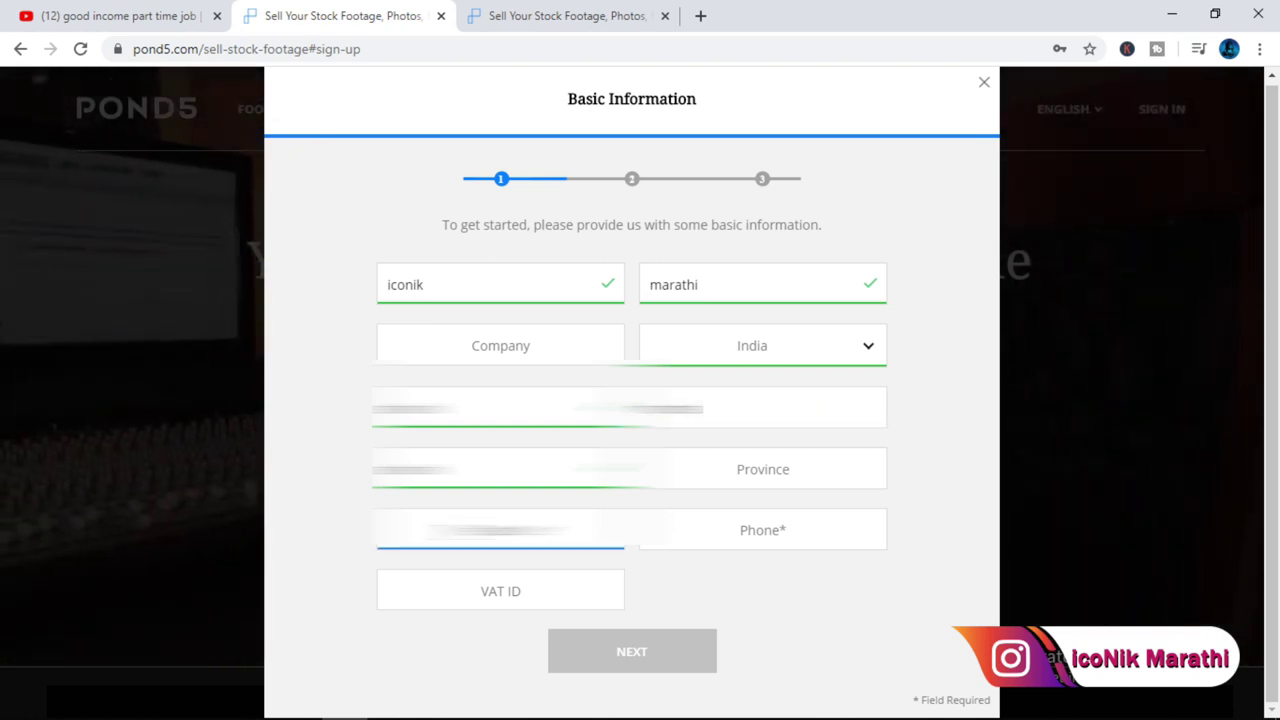
type("411001")
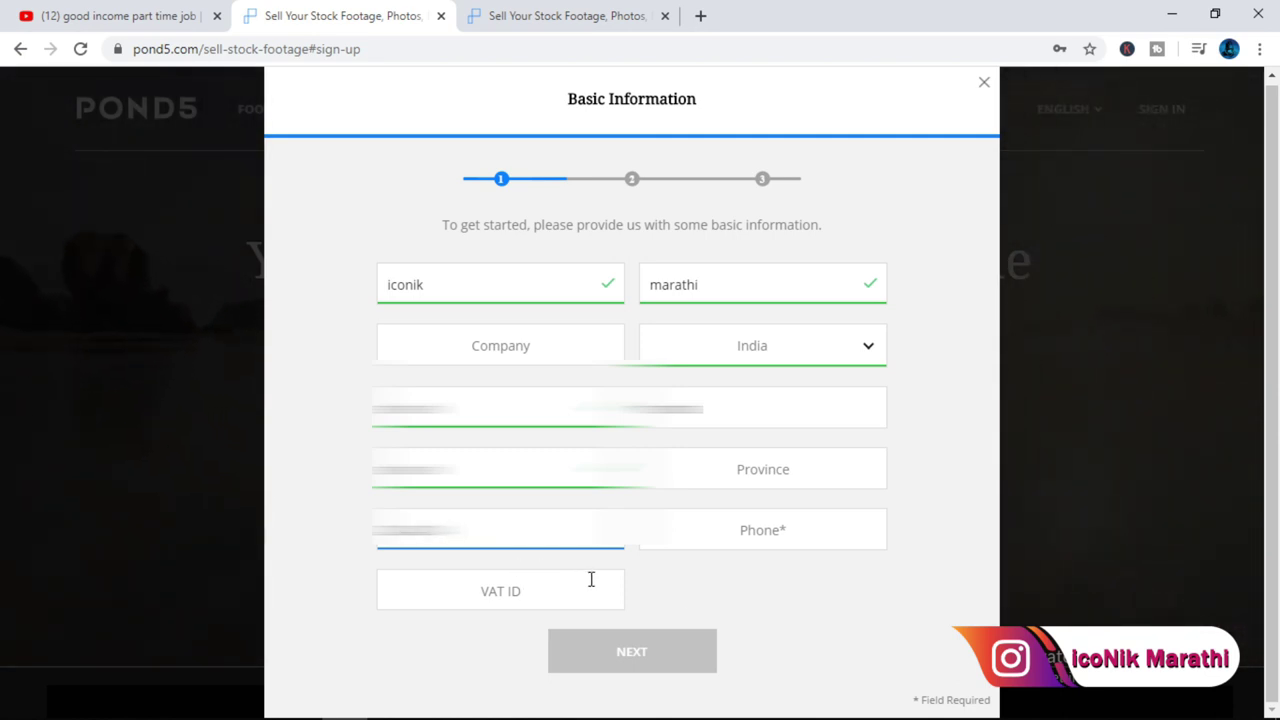
left_click(789, 477)
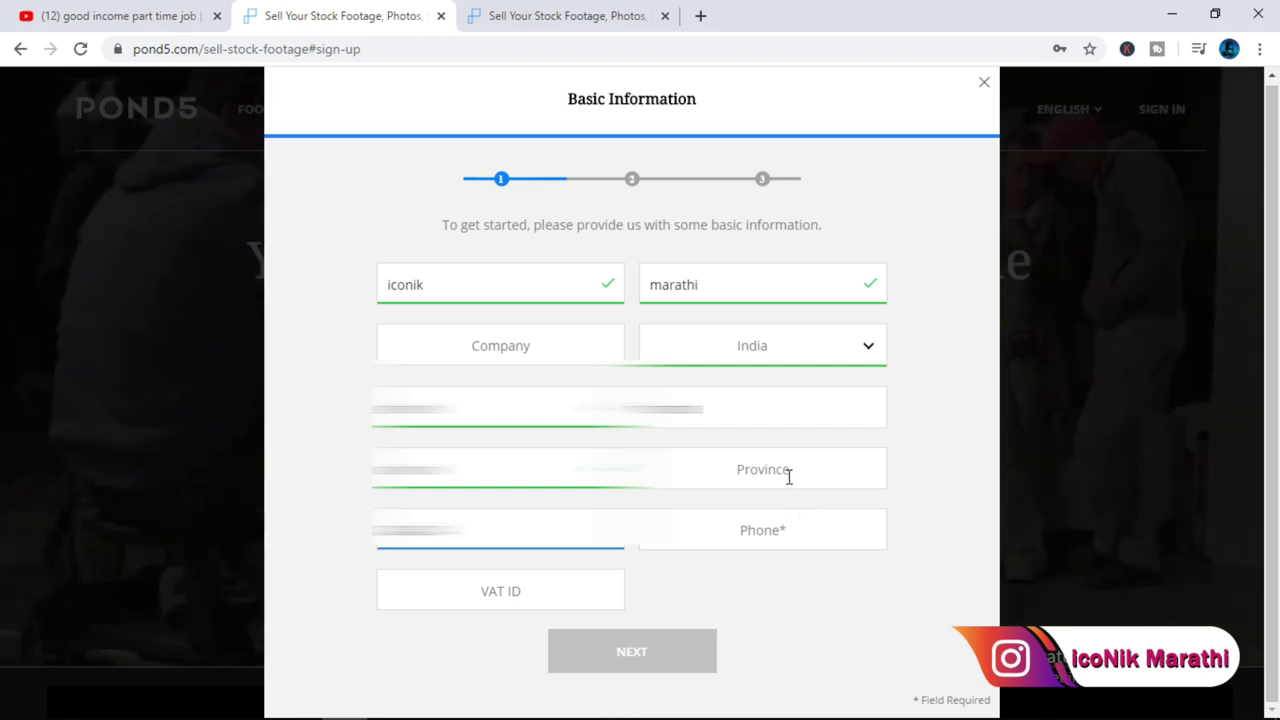
Paste and complete the contributor's phone number so the form validates
left_click(780, 530)
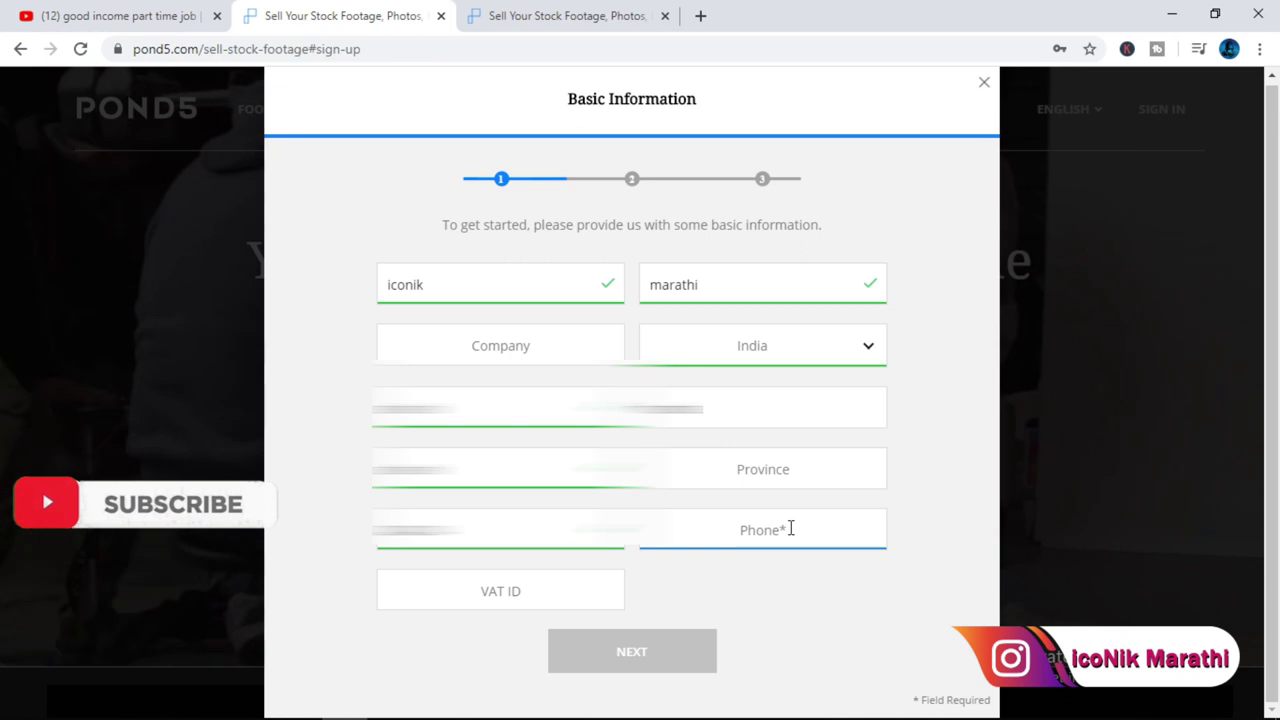
key("ctrl+v")
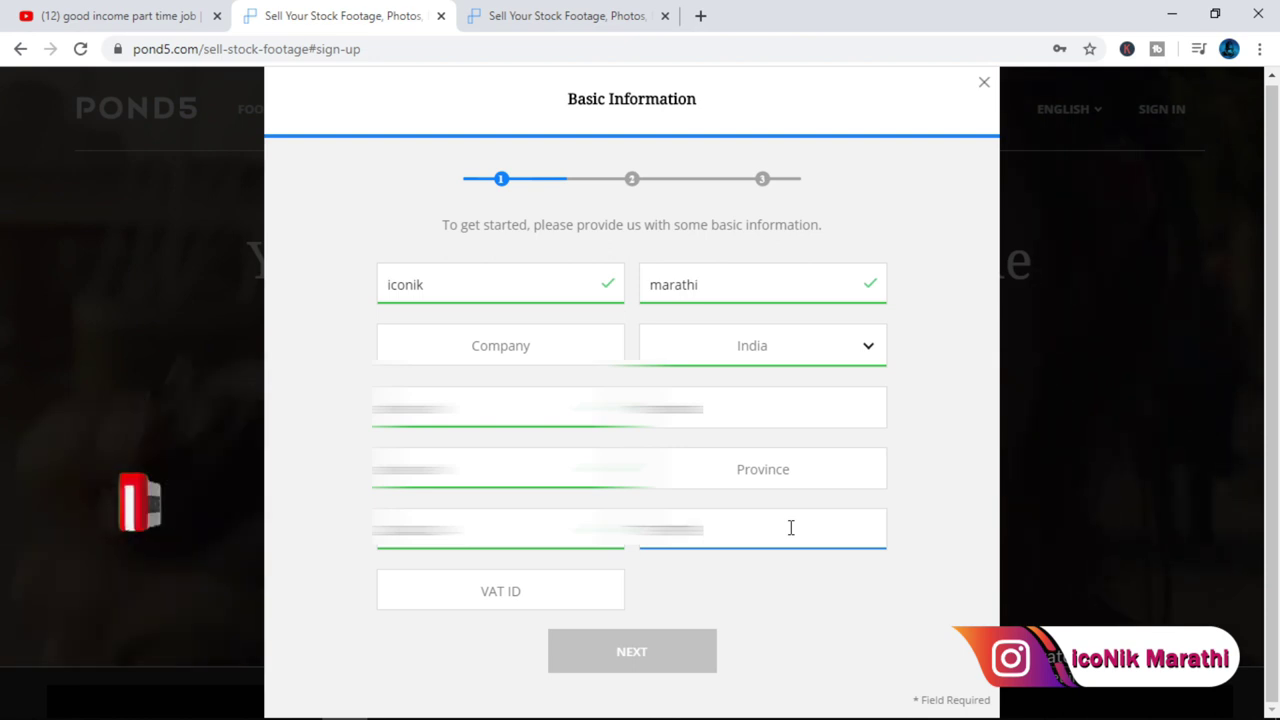
type("366")
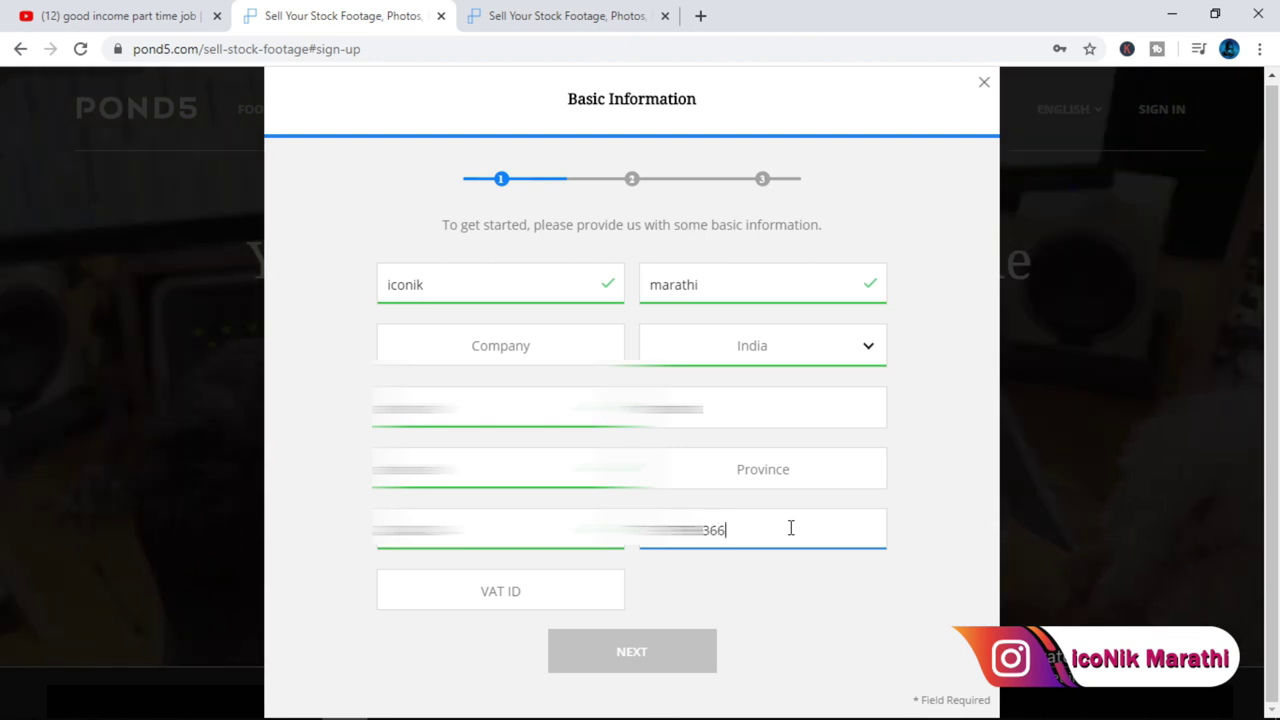
left_click(893, 683)
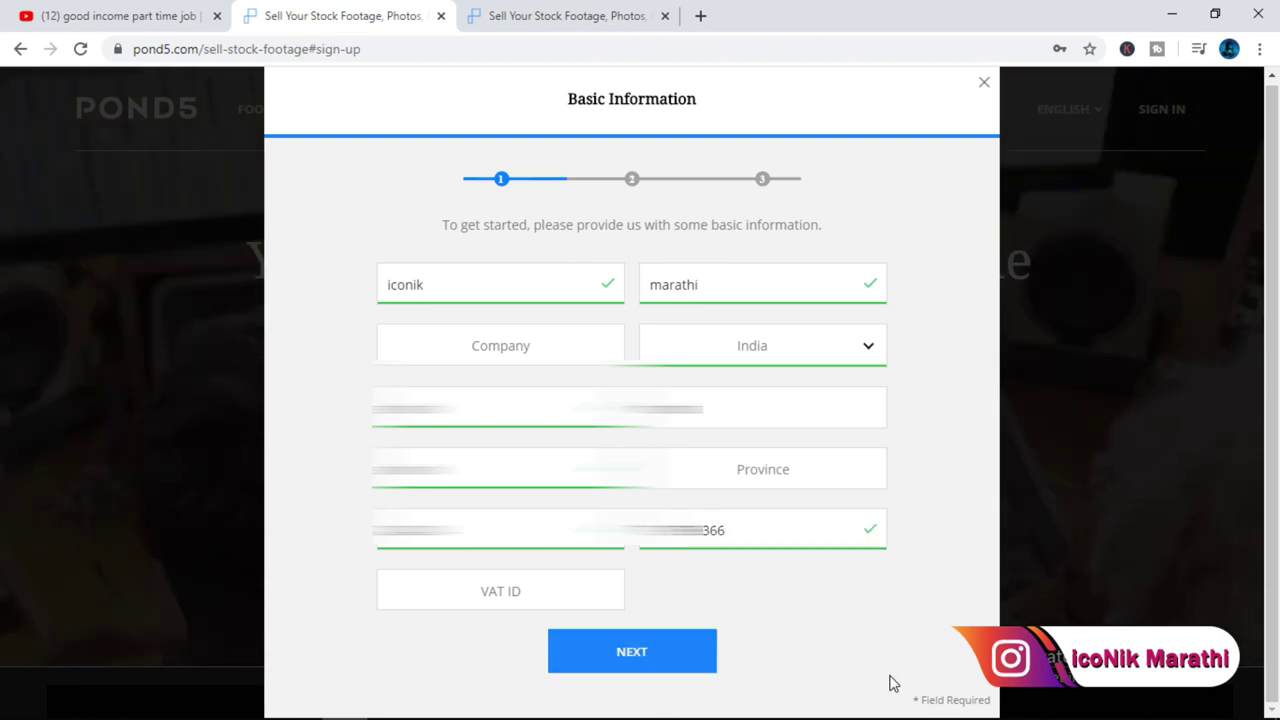
Continue to About Your Work, save the password, and tick Video, Photos, After Effects and Music
left_click(624, 653)
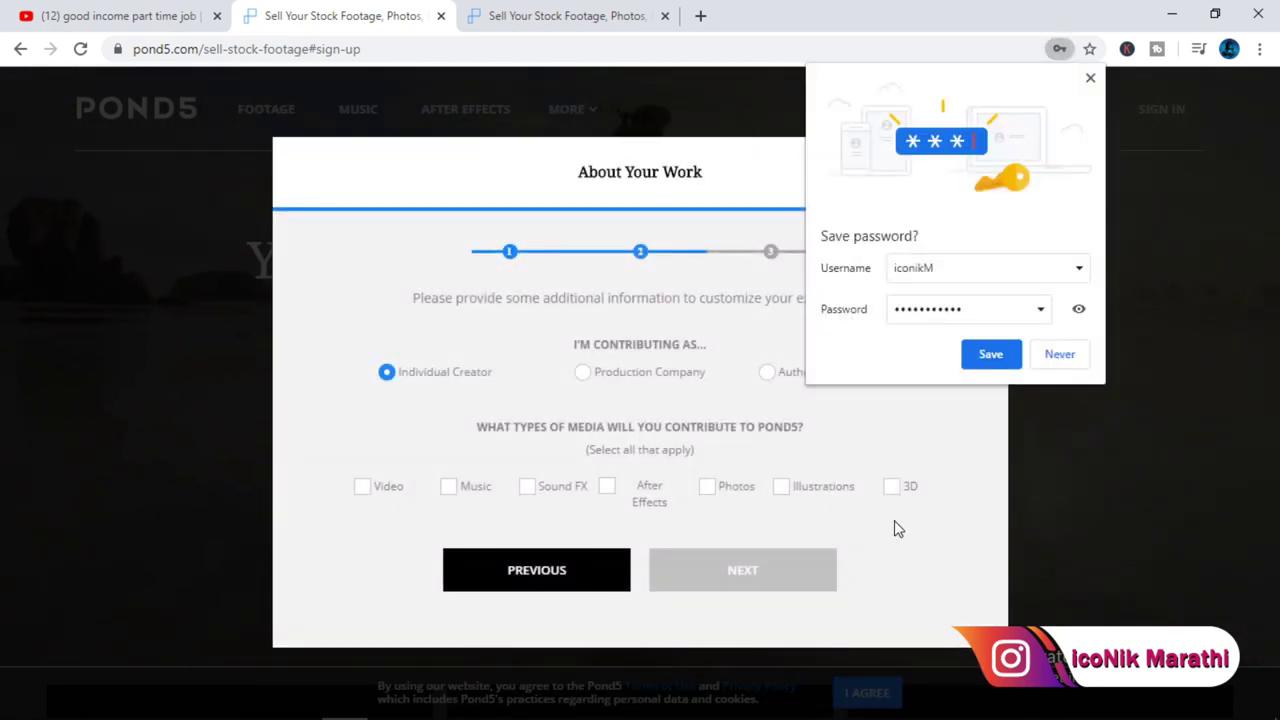
left_click(995, 363)
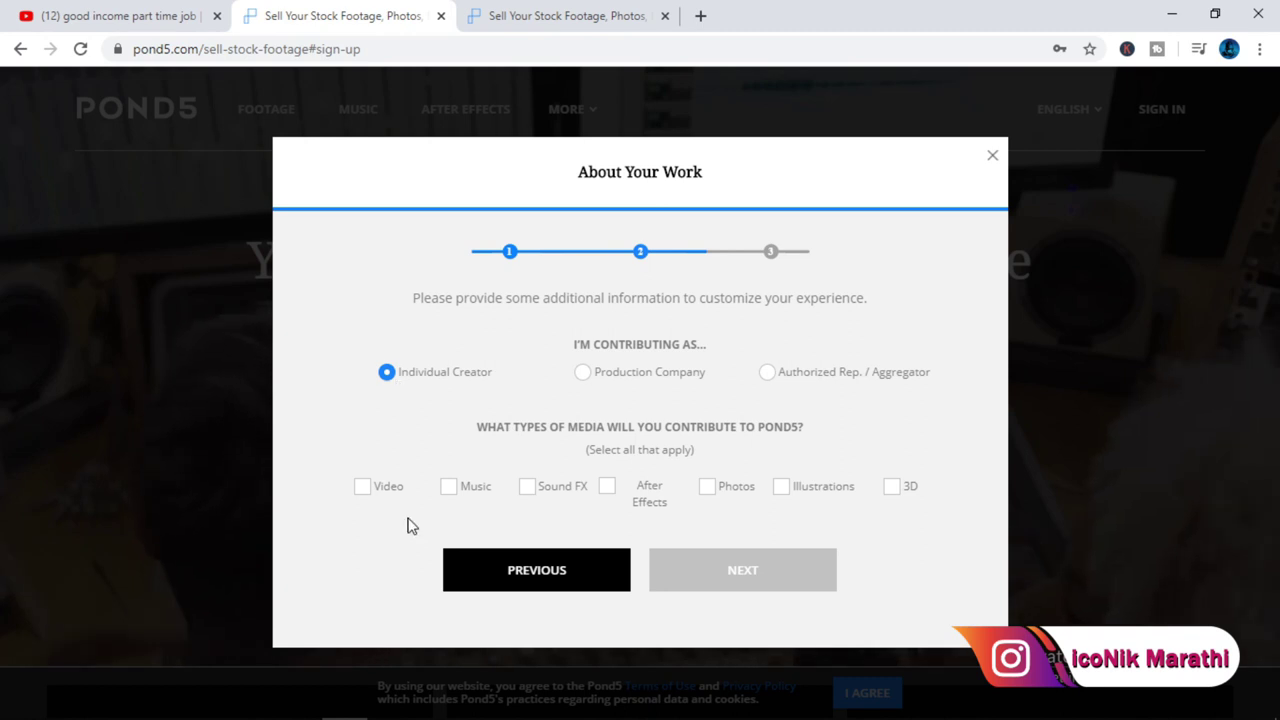
left_click(363, 490)
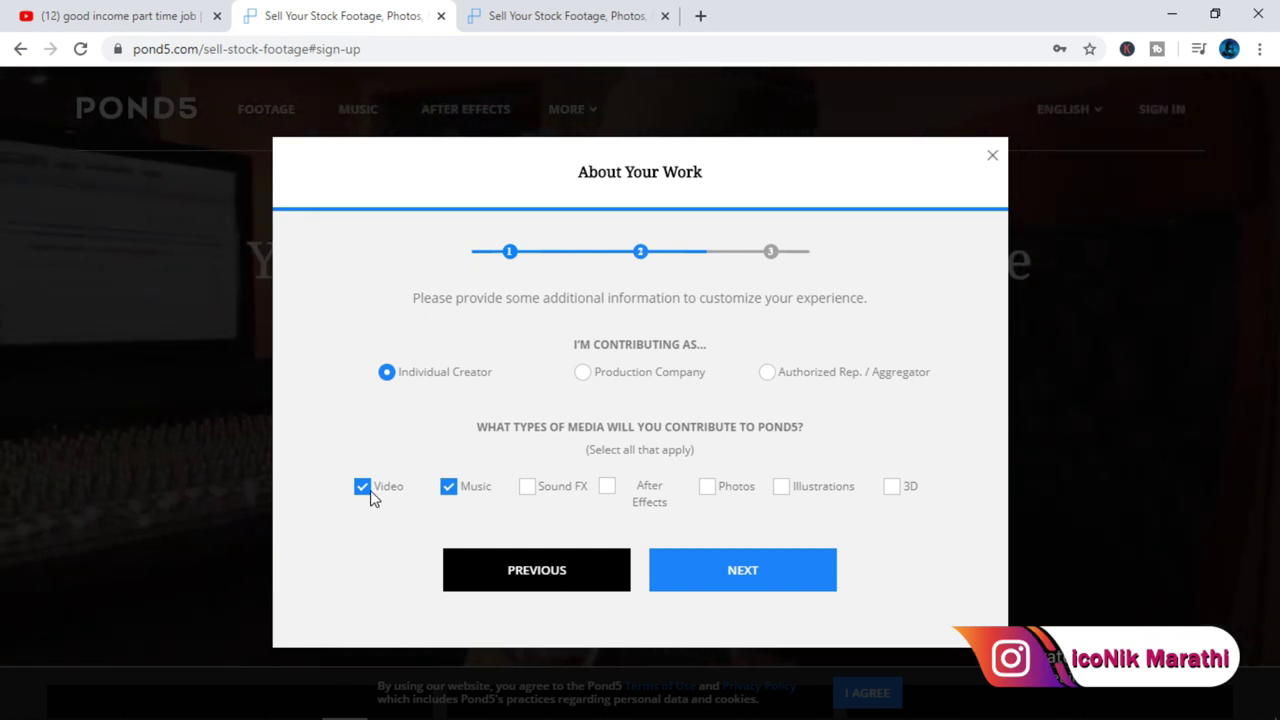
left_click(707, 488)
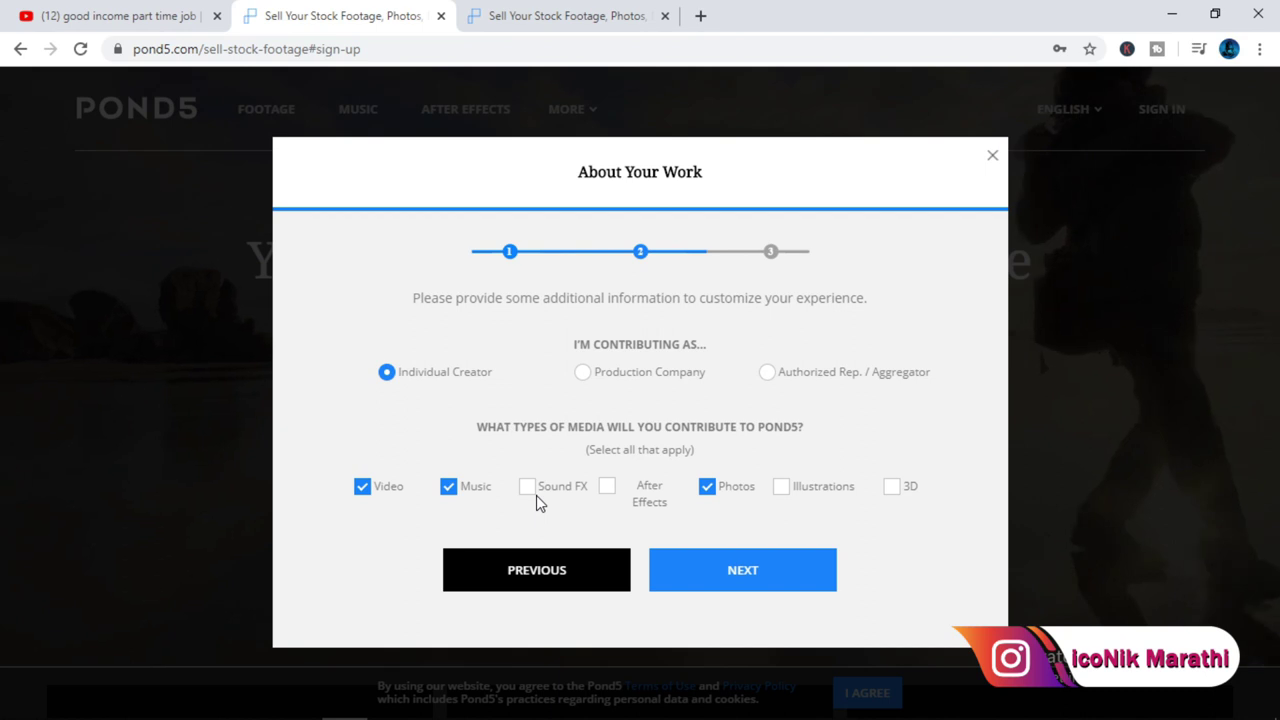
left_click(605, 489)
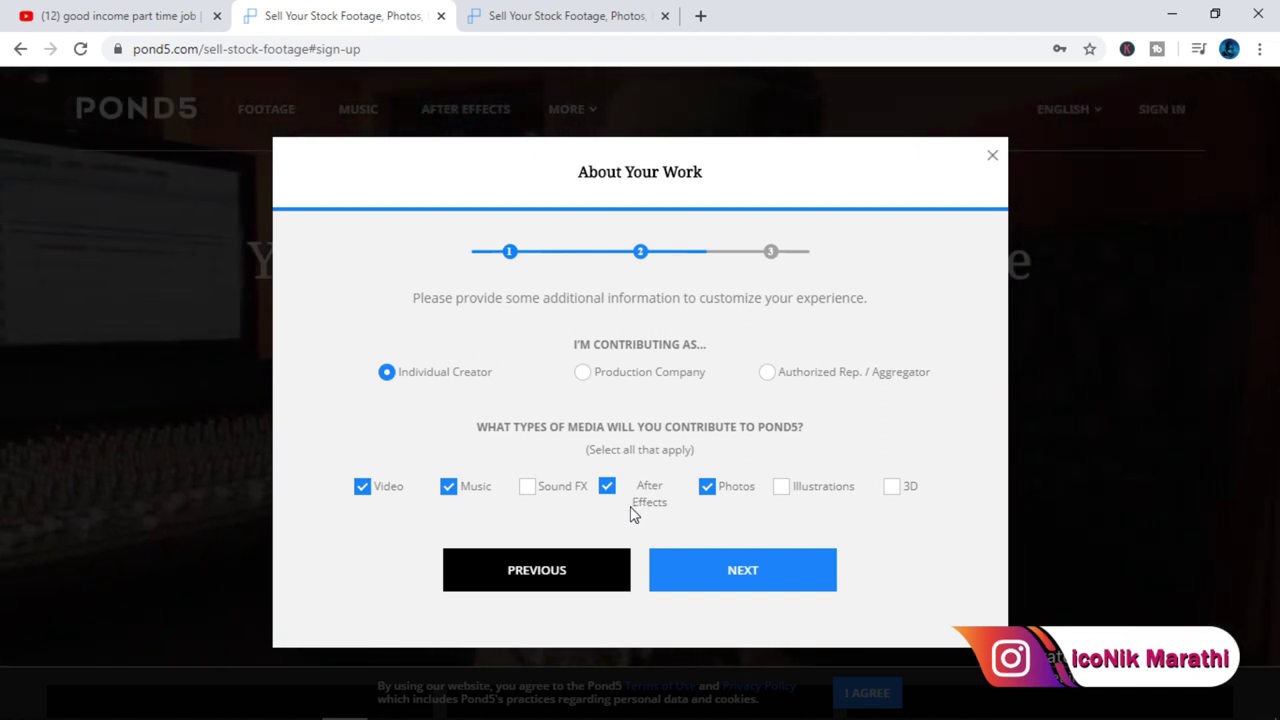
left_click(894, 489)
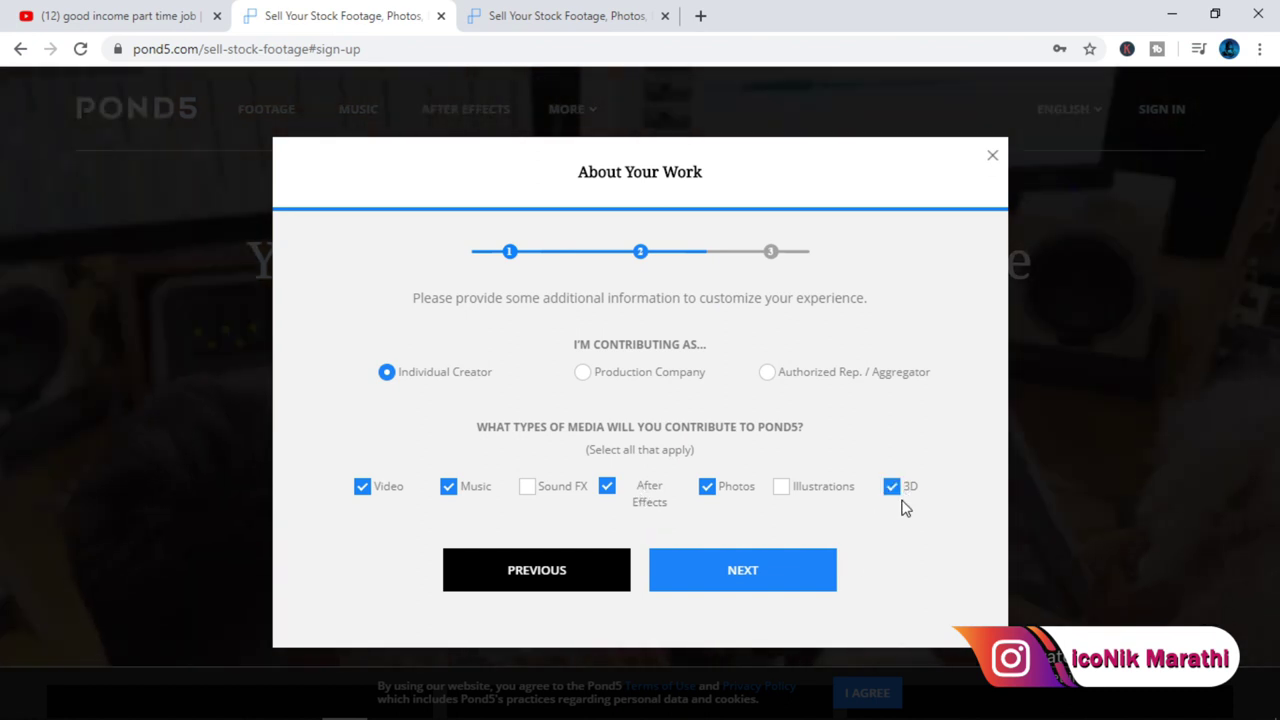
Upload a photo of the ID, accept the Contributor Agreement and submit the sign-up
left_click(701, 581)
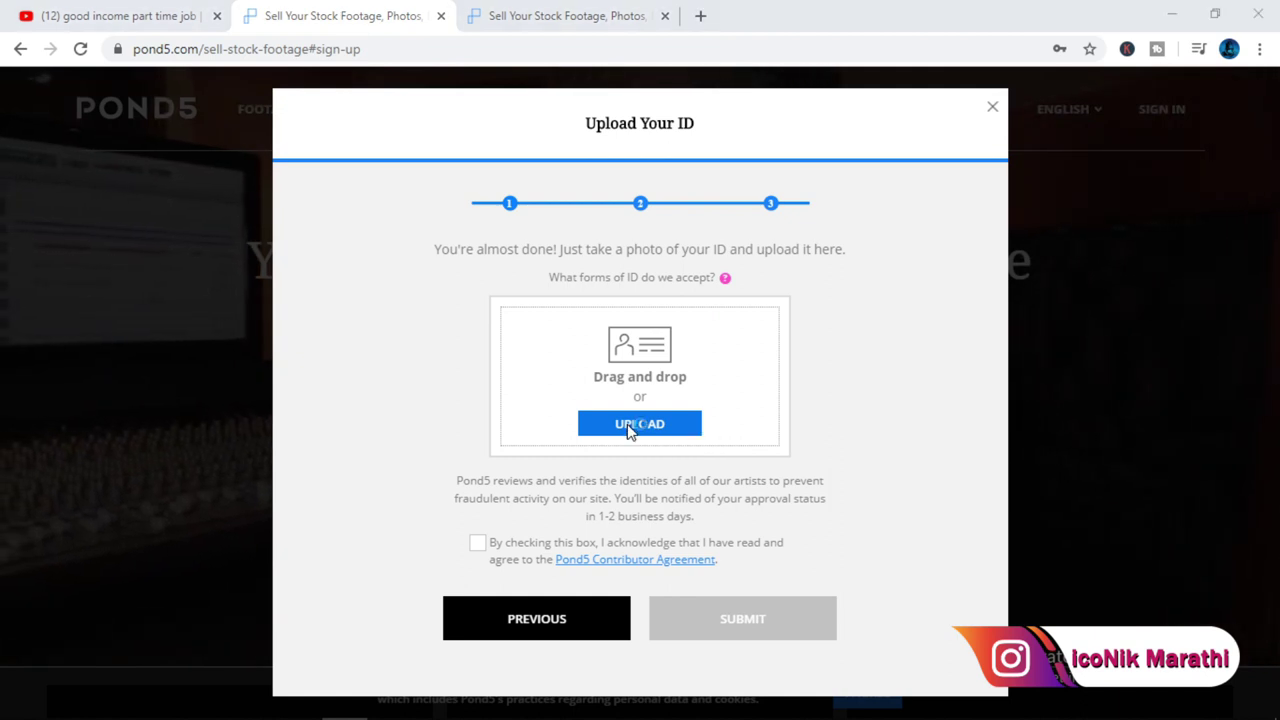
left_click(627, 428)
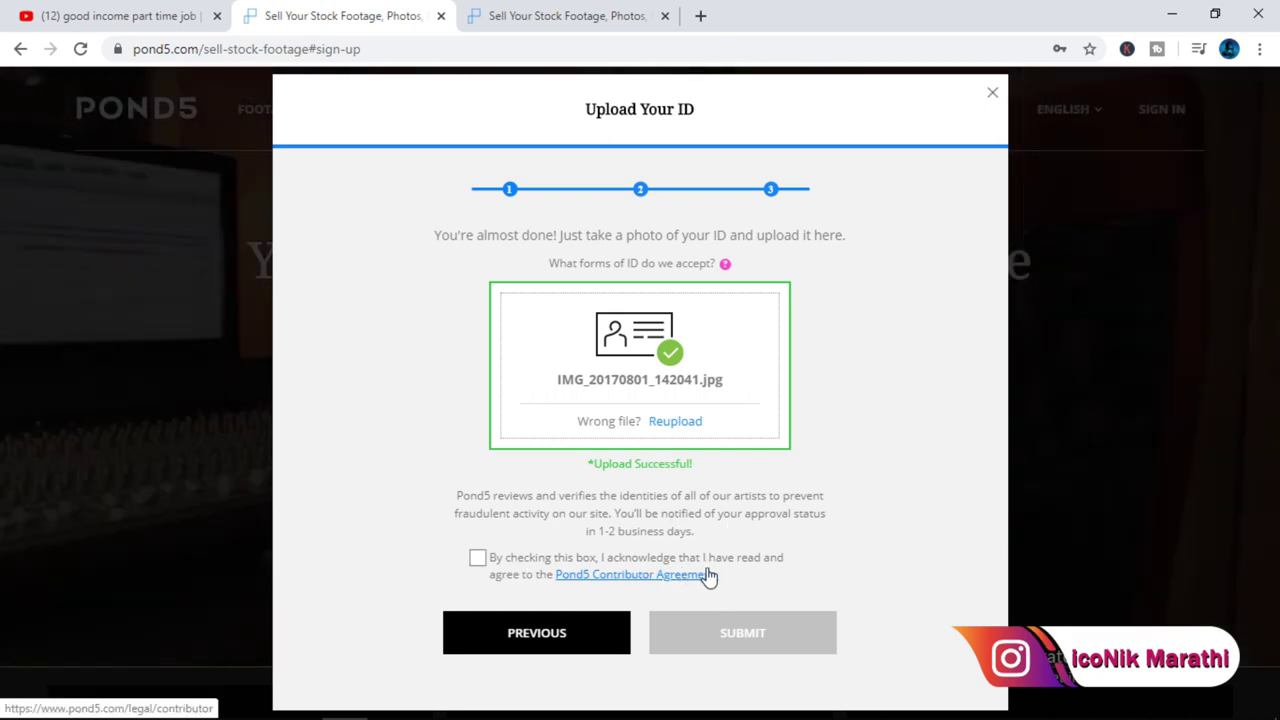
left_click(478, 559)
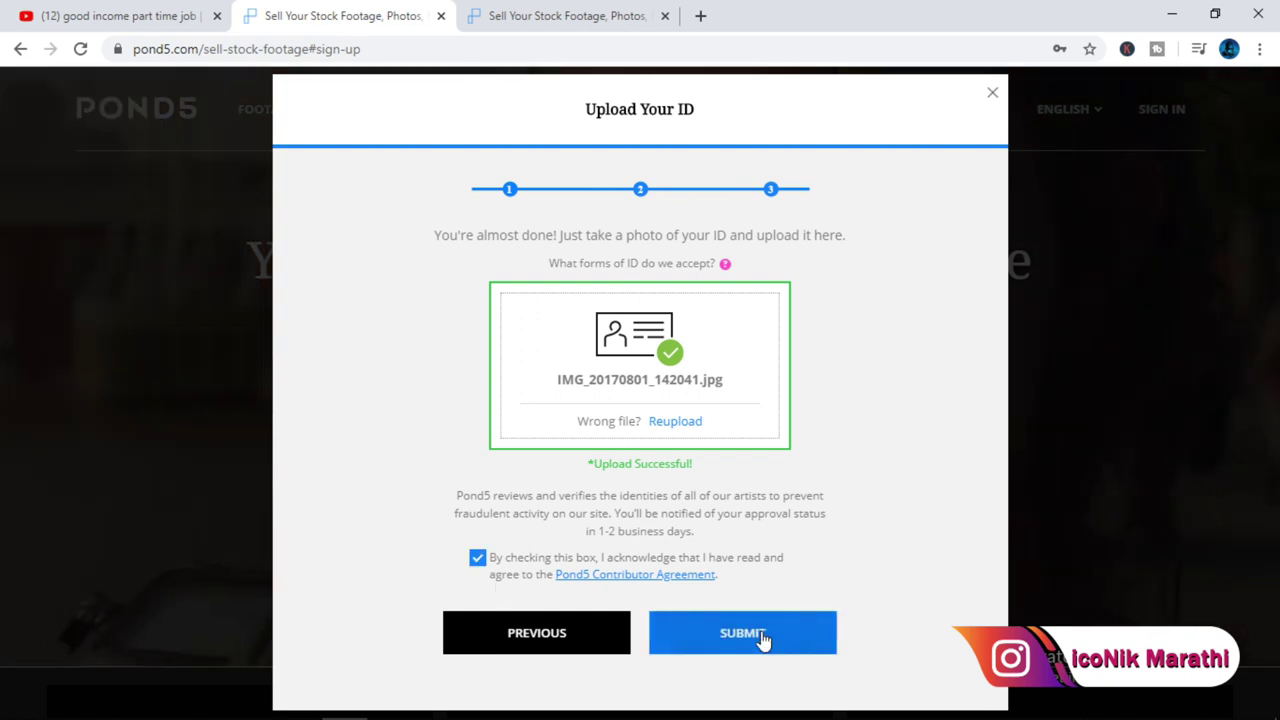
left_click(762, 636)
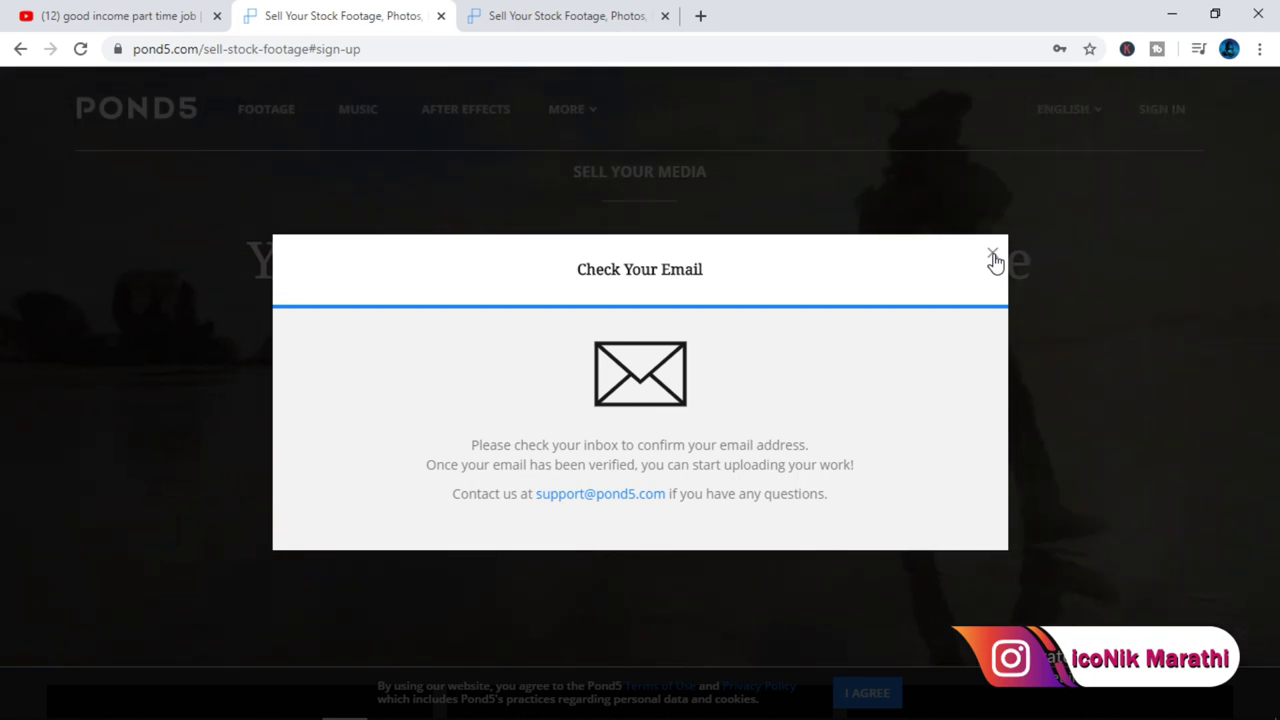
Close the Check Your Email dialog
left_click(993, 256)
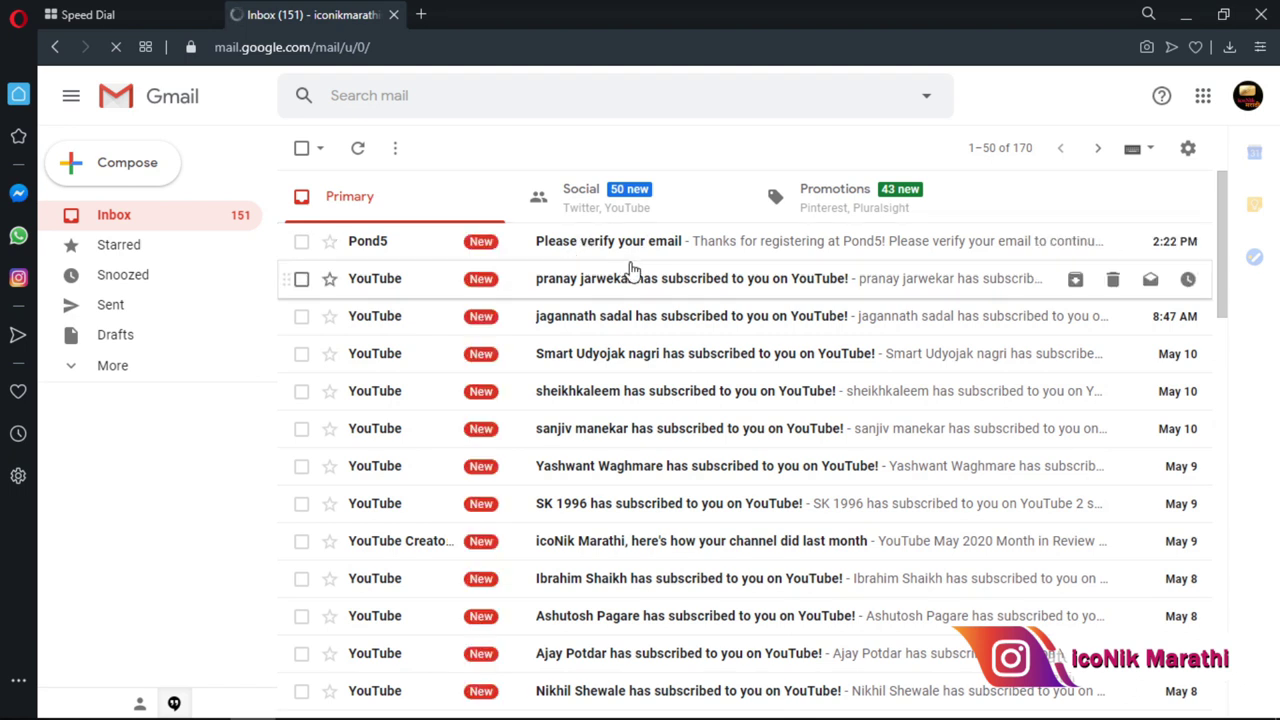
Open Pond5's 'Please verify your email' message and click VERIFY EMAIL
left_click(576, 250)
scroll(980, 410, "down", 3)
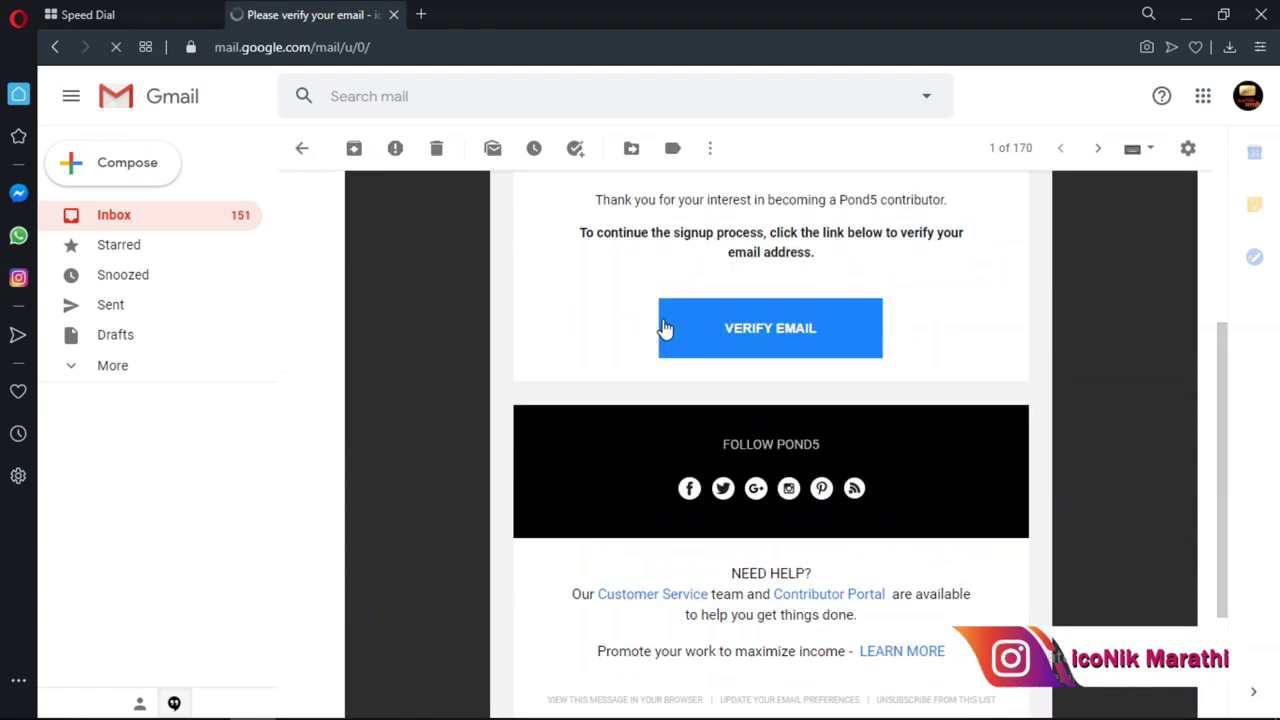
left_click(781, 345)
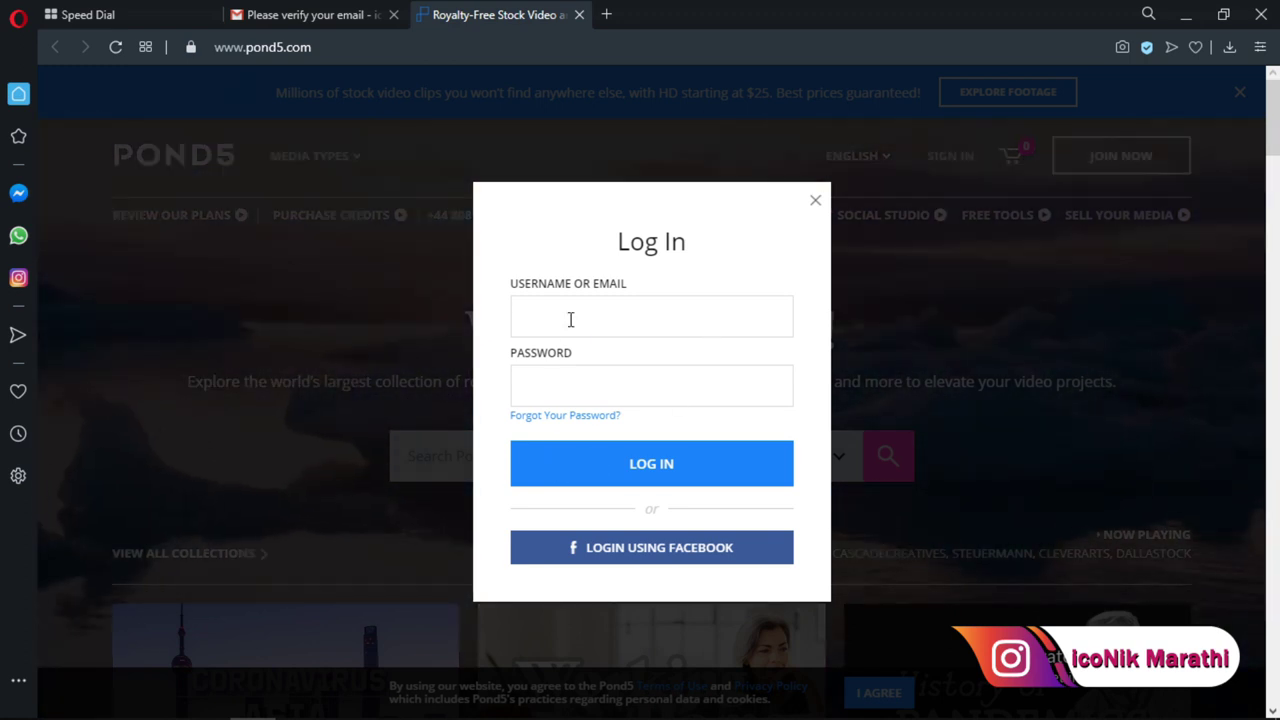
Log in to Pond5 with the new account's username and password
left_click(570, 319)
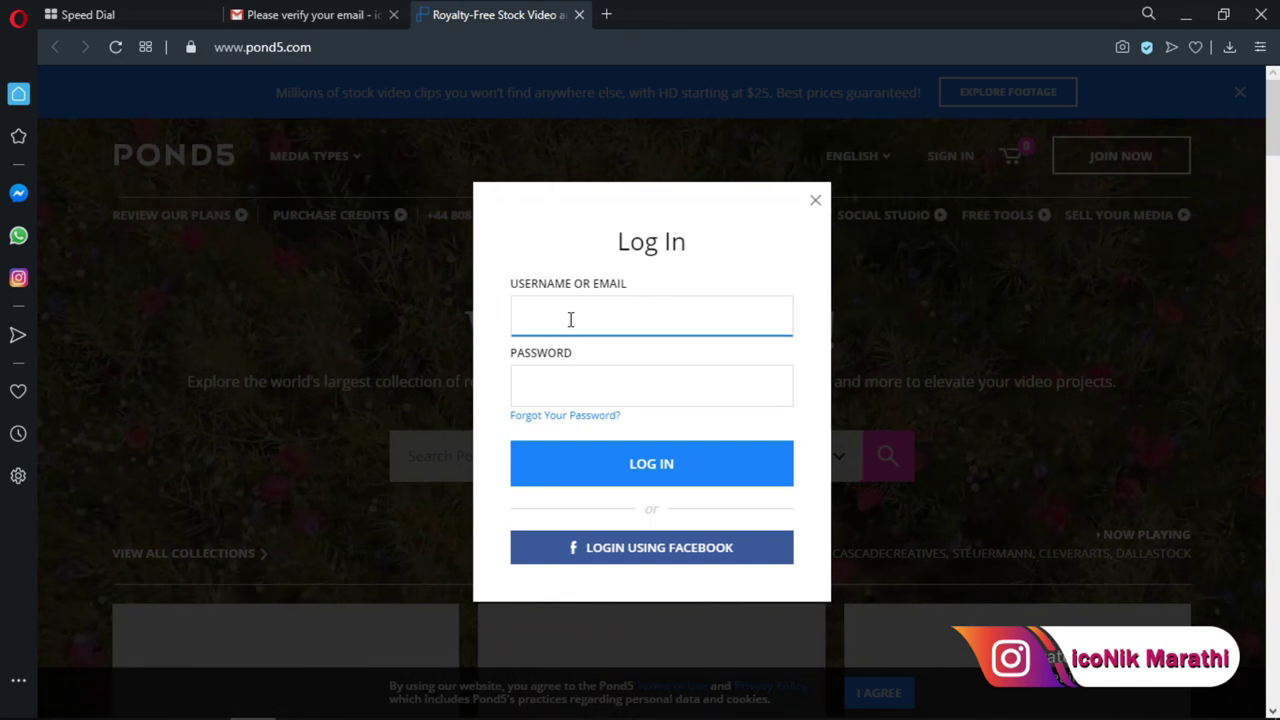
type("ico")
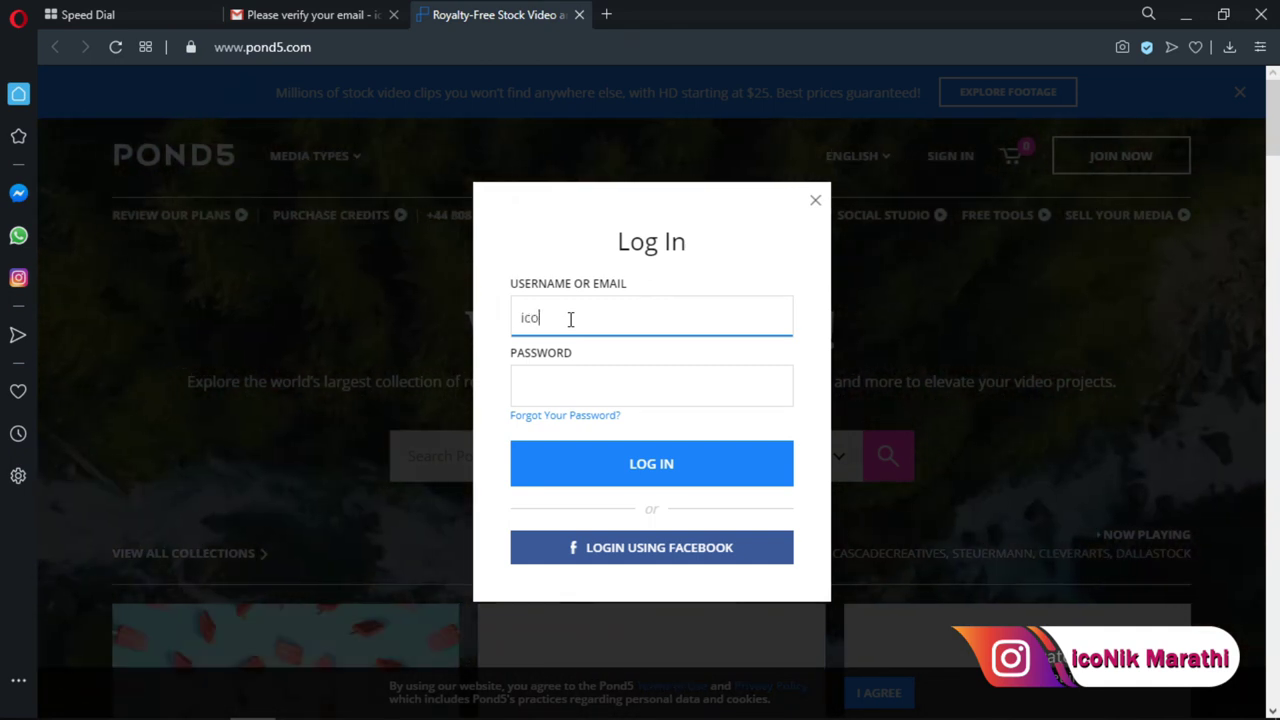
type("nikm")
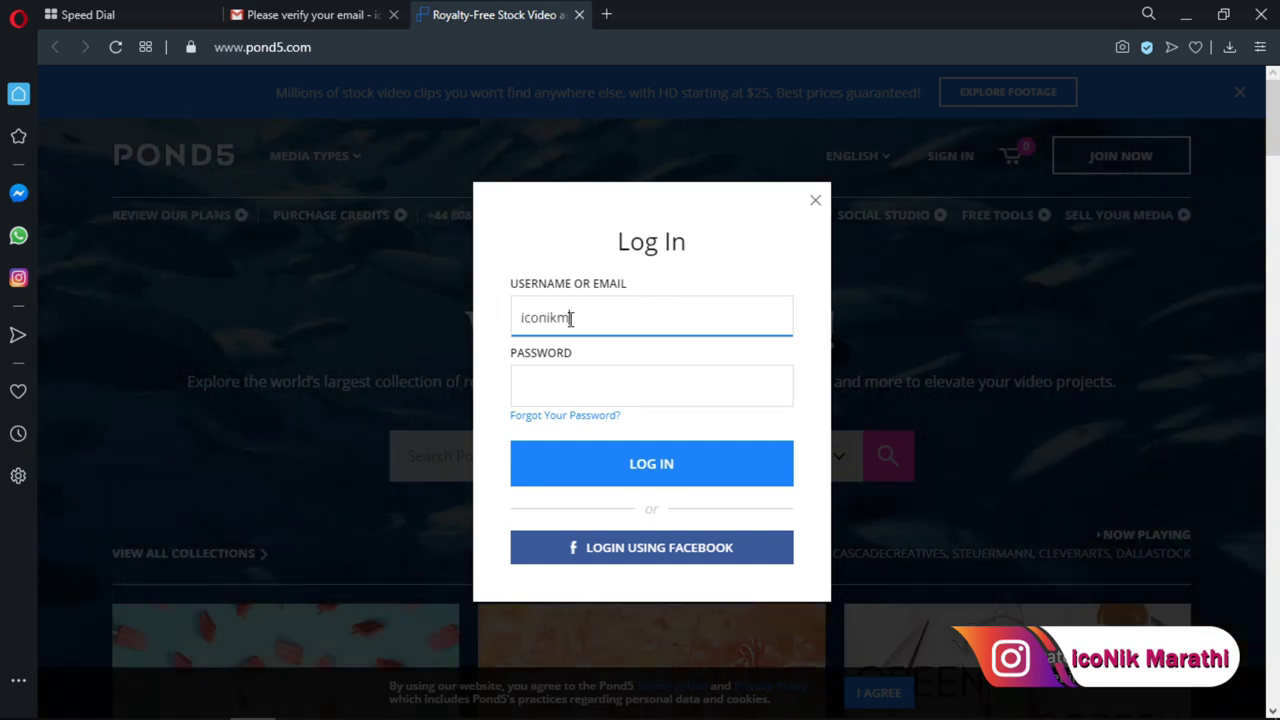
left_click(568, 400)
type("•••••••")
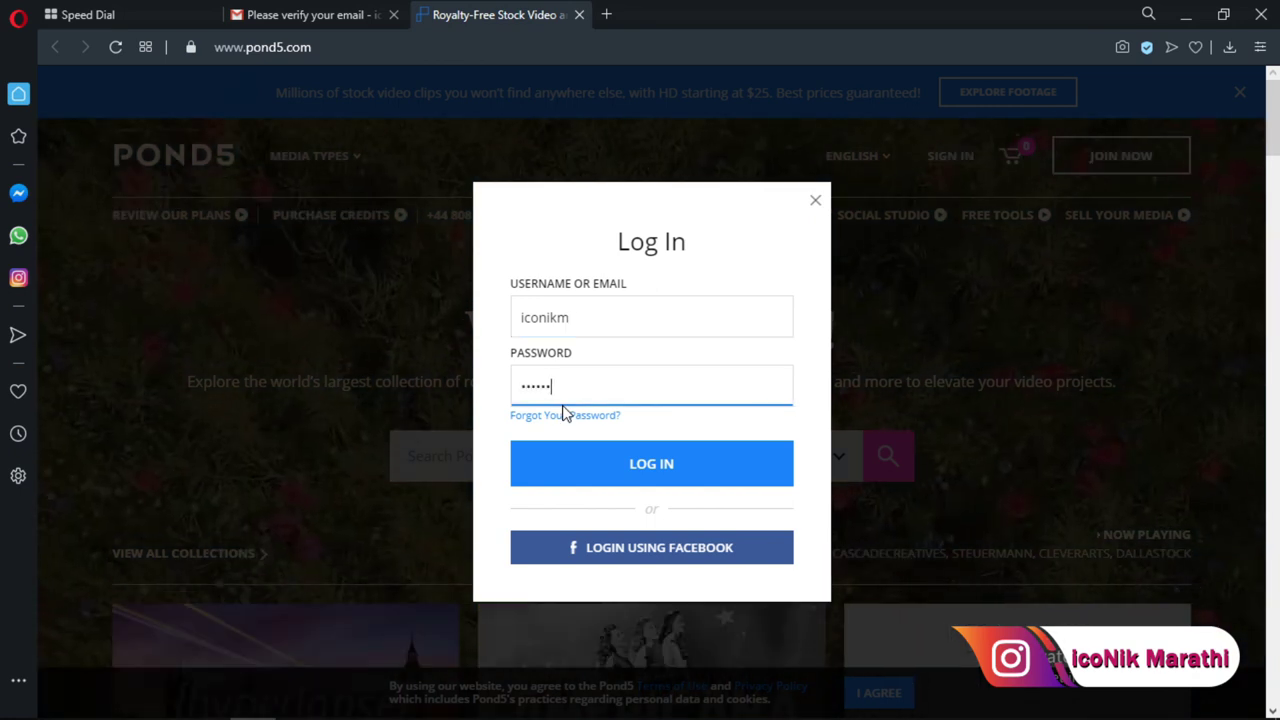
type("•")
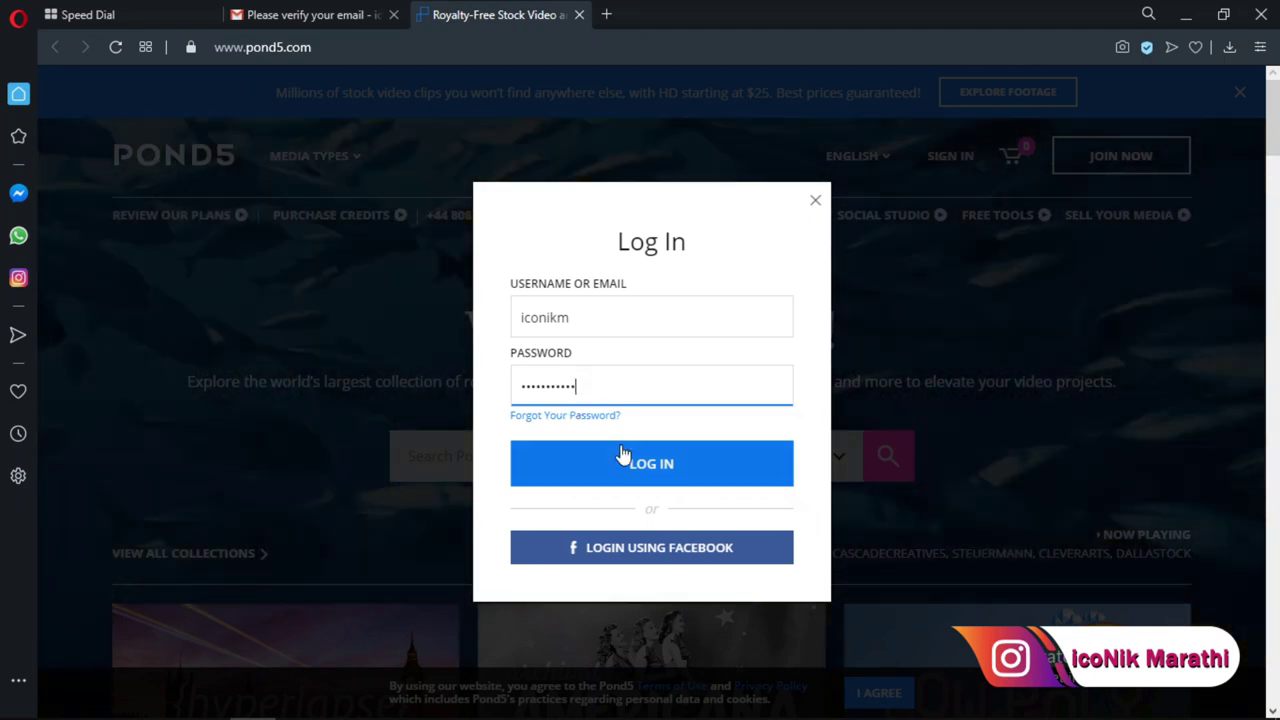
left_click(647, 474)
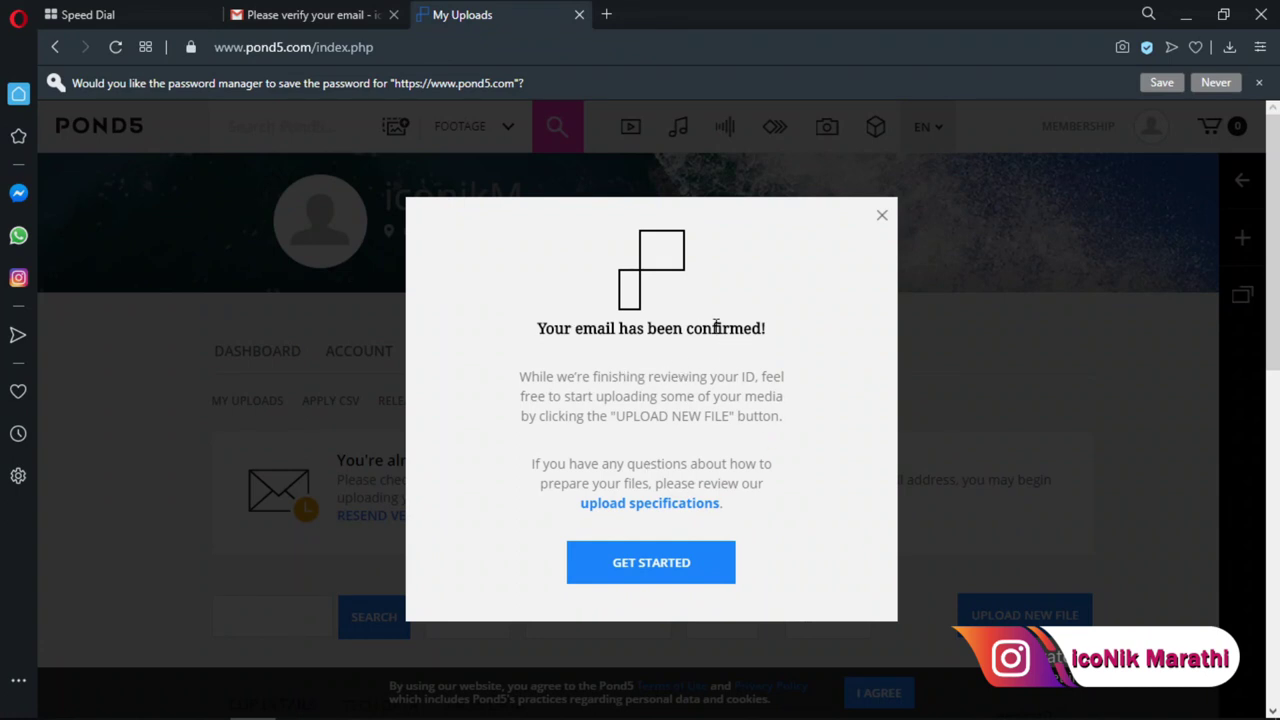
Dismiss the email-confirmed message and open Upload Your Media via UPLOAD NEW FILE
left_click(689, 545)
scroll(1094, 323, "up", 1)
scroll(1094, 323, "down", 3)
scroll(1000, 400, "up", 3)
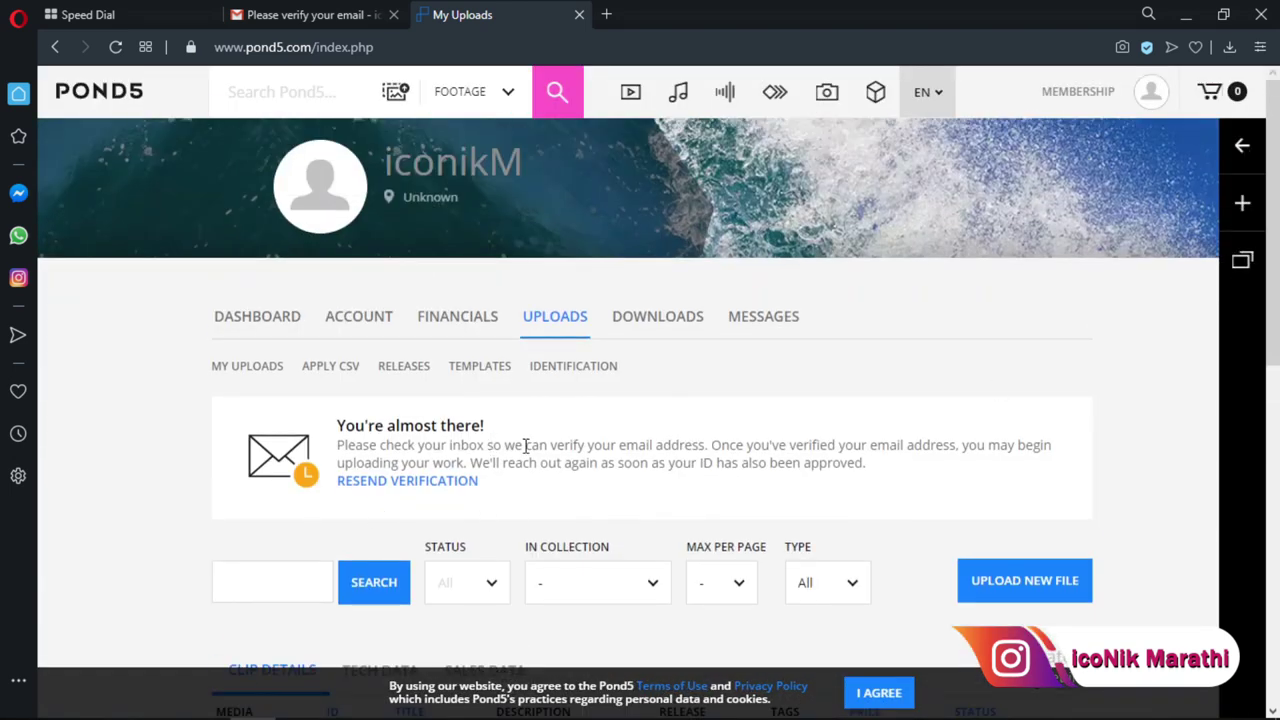
scroll(678, 432, "down", 1)
scroll(678, 432, "up", 1)
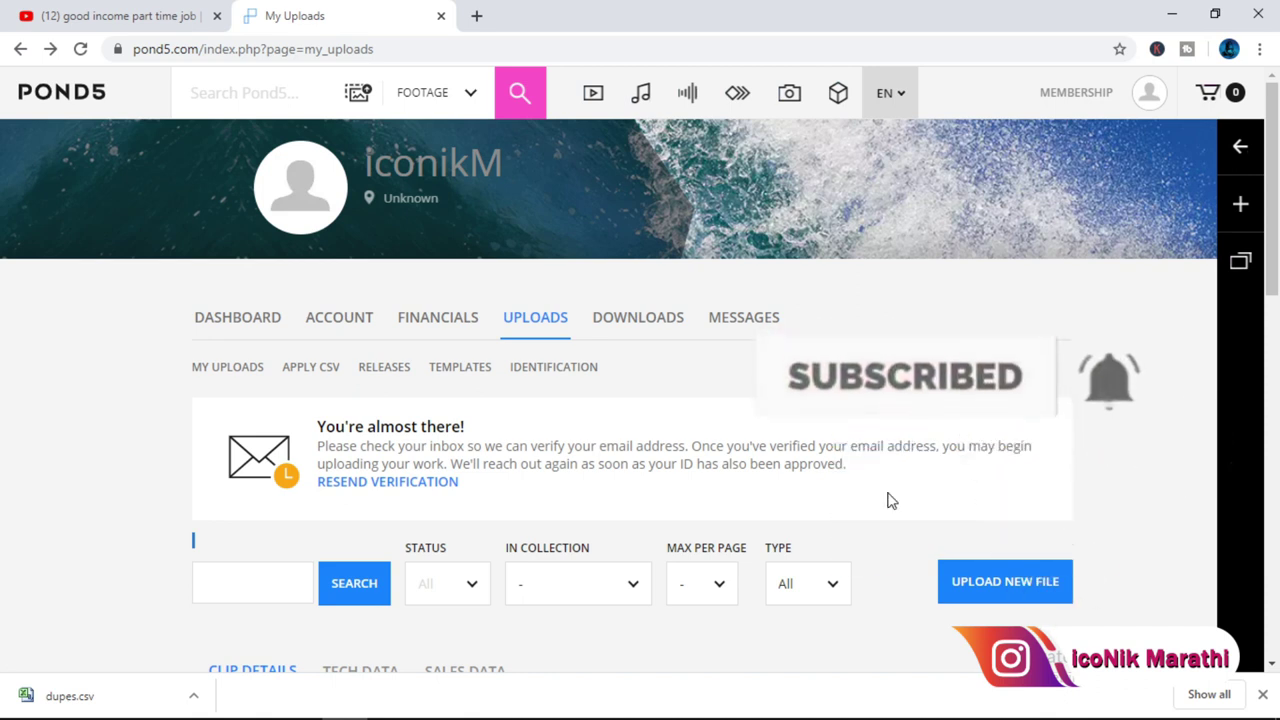
scroll(967, 494, "down", 1)
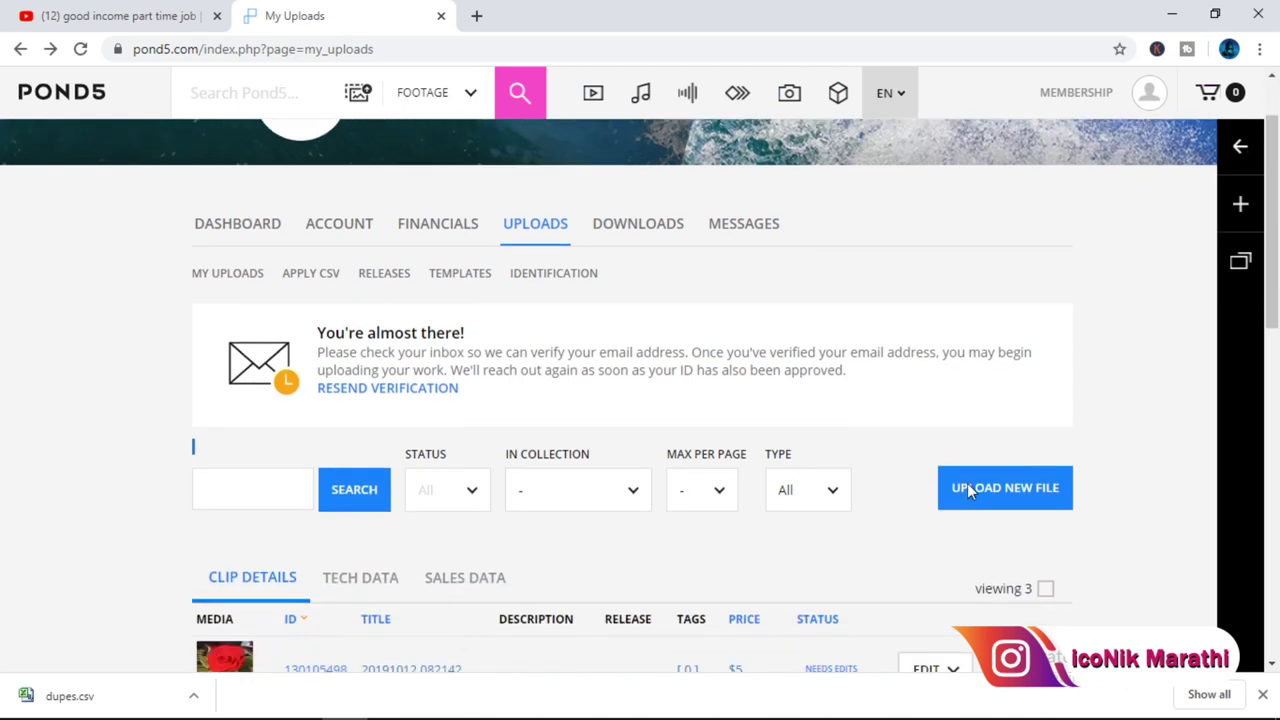
scroll(985, 514, "up", 1)
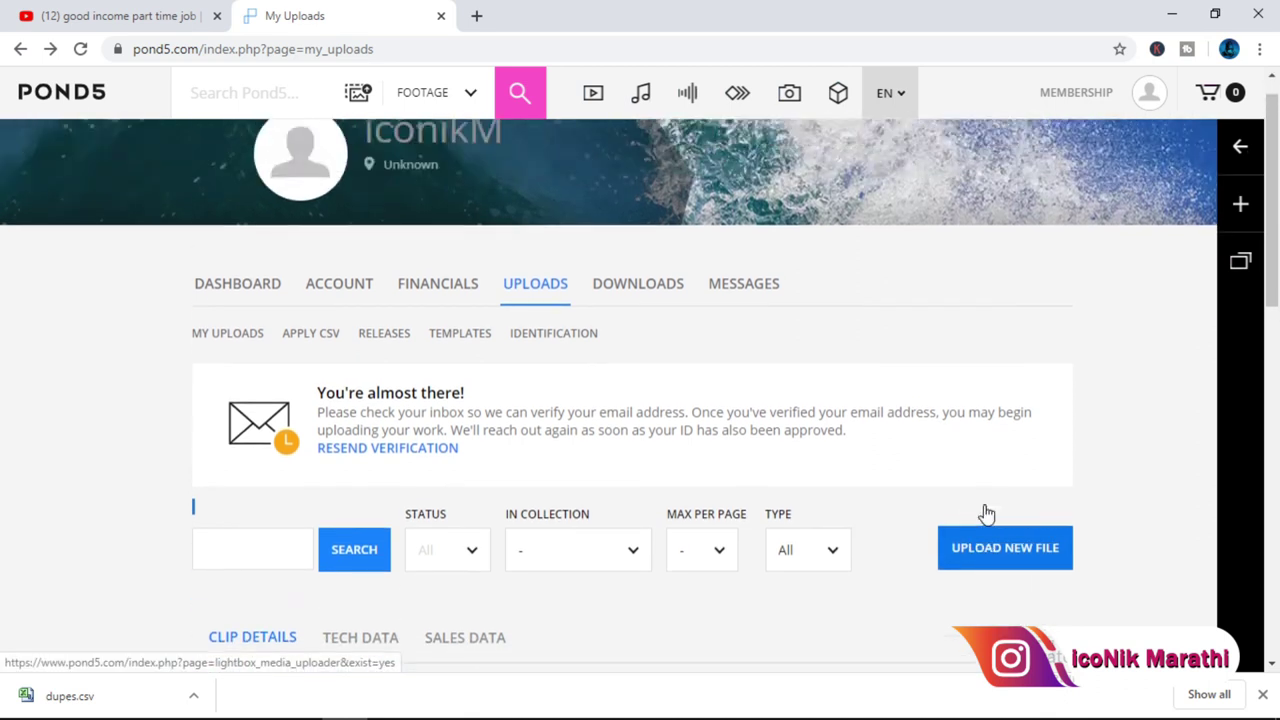
left_click(971, 601)
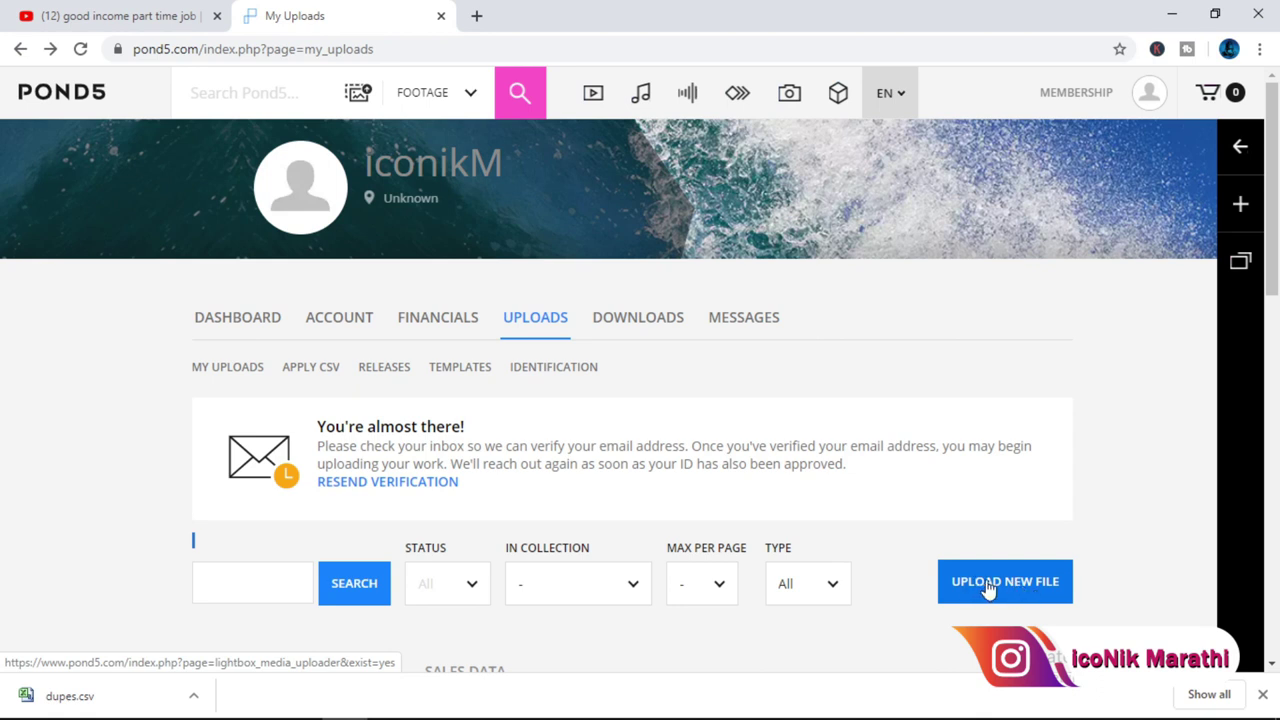
left_click(988, 587)
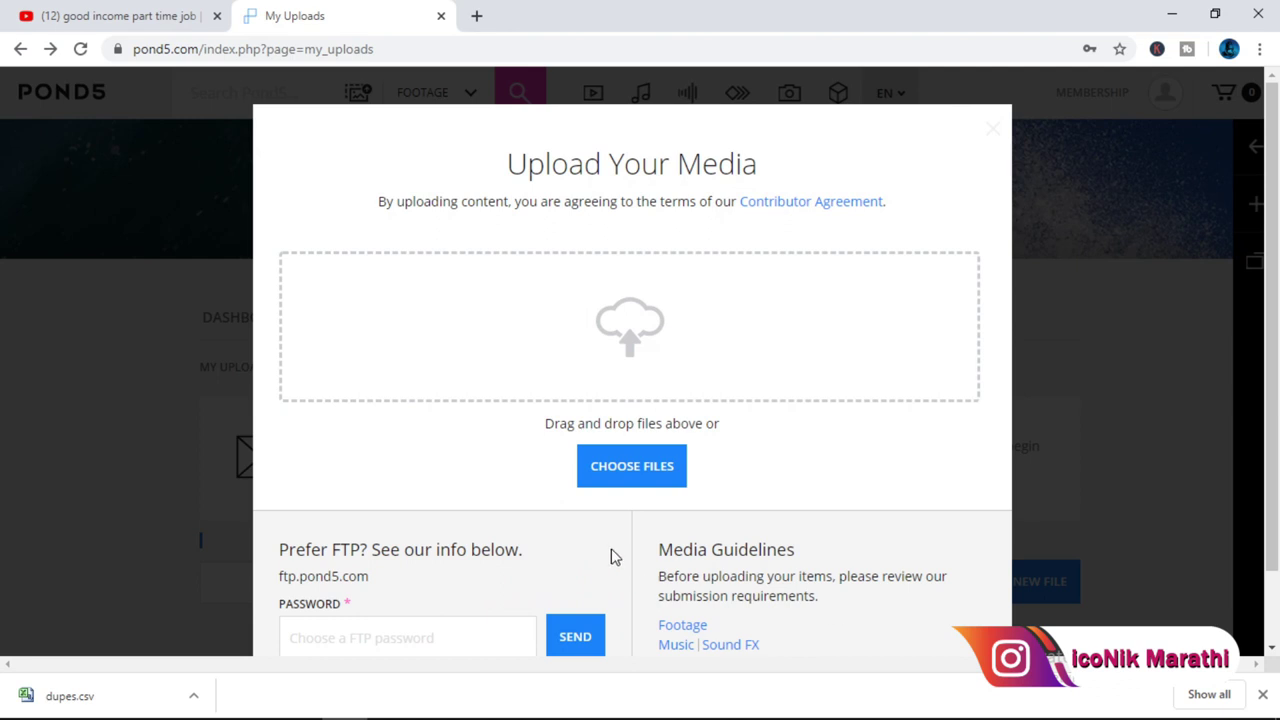
Upload 20191012_173231.jpg from the Desktop, then close the upload window
left_click(631, 476)
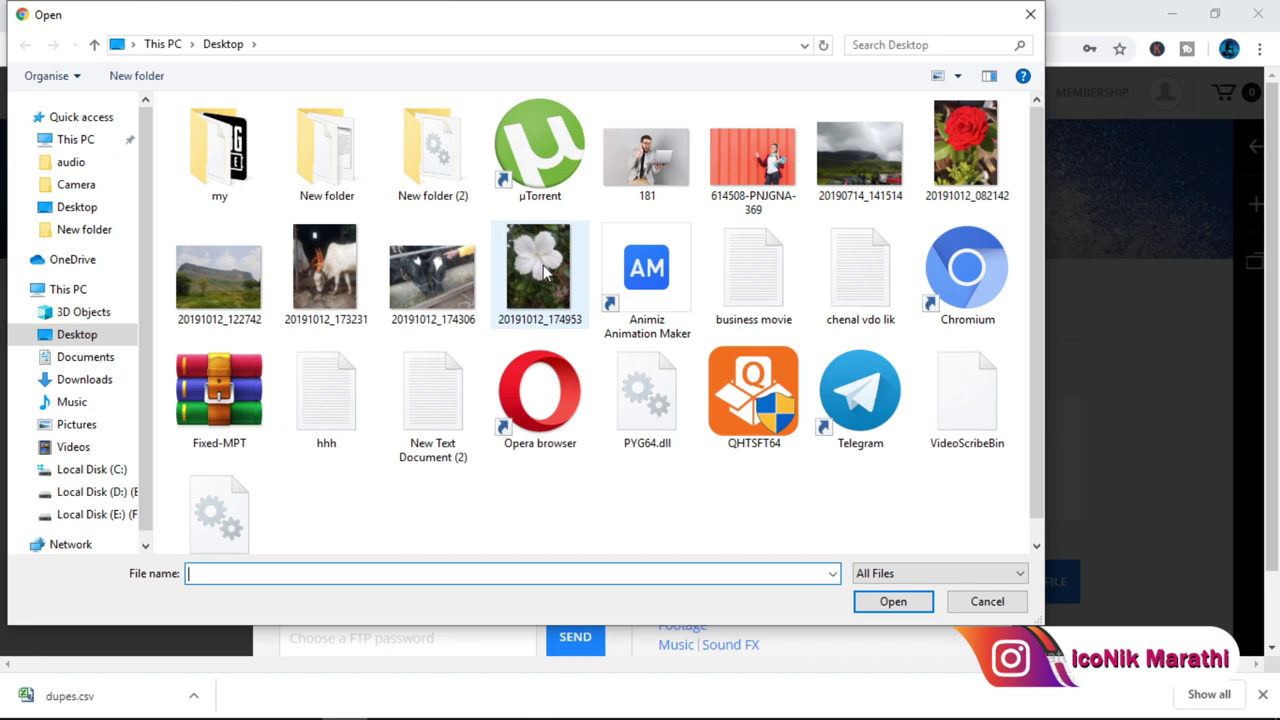
left_click(336, 303)
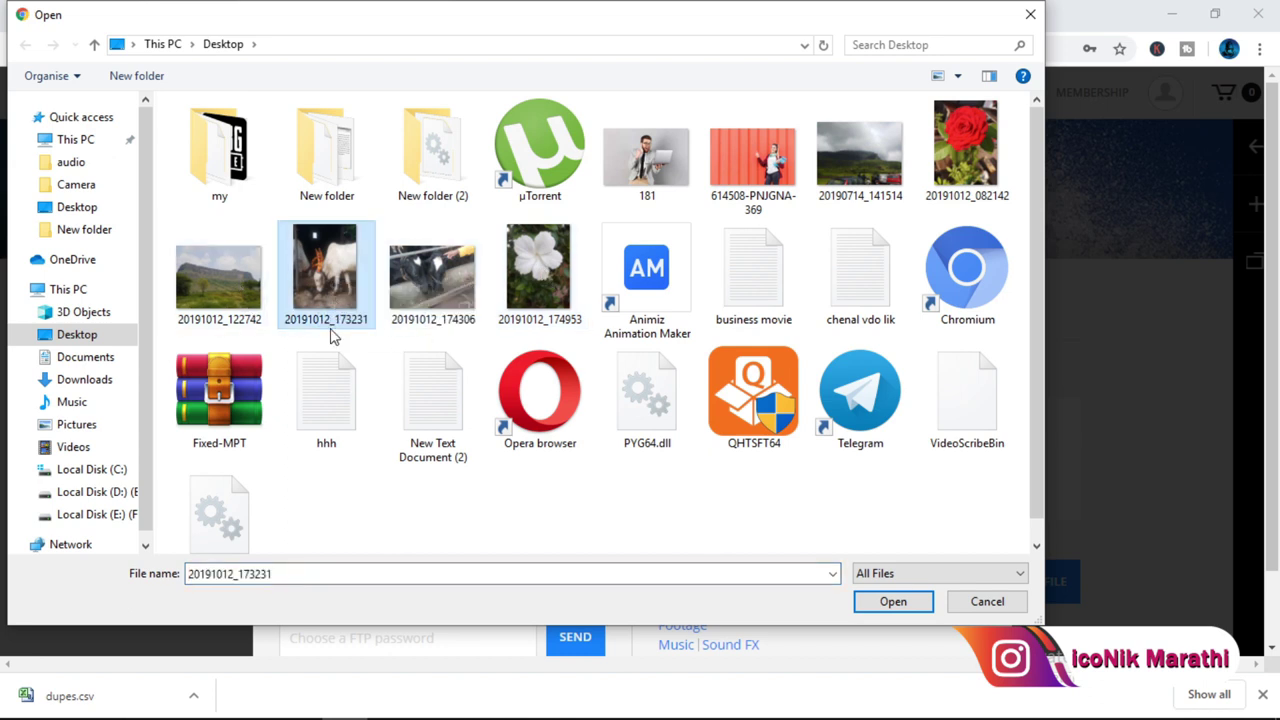
left_click(894, 603)
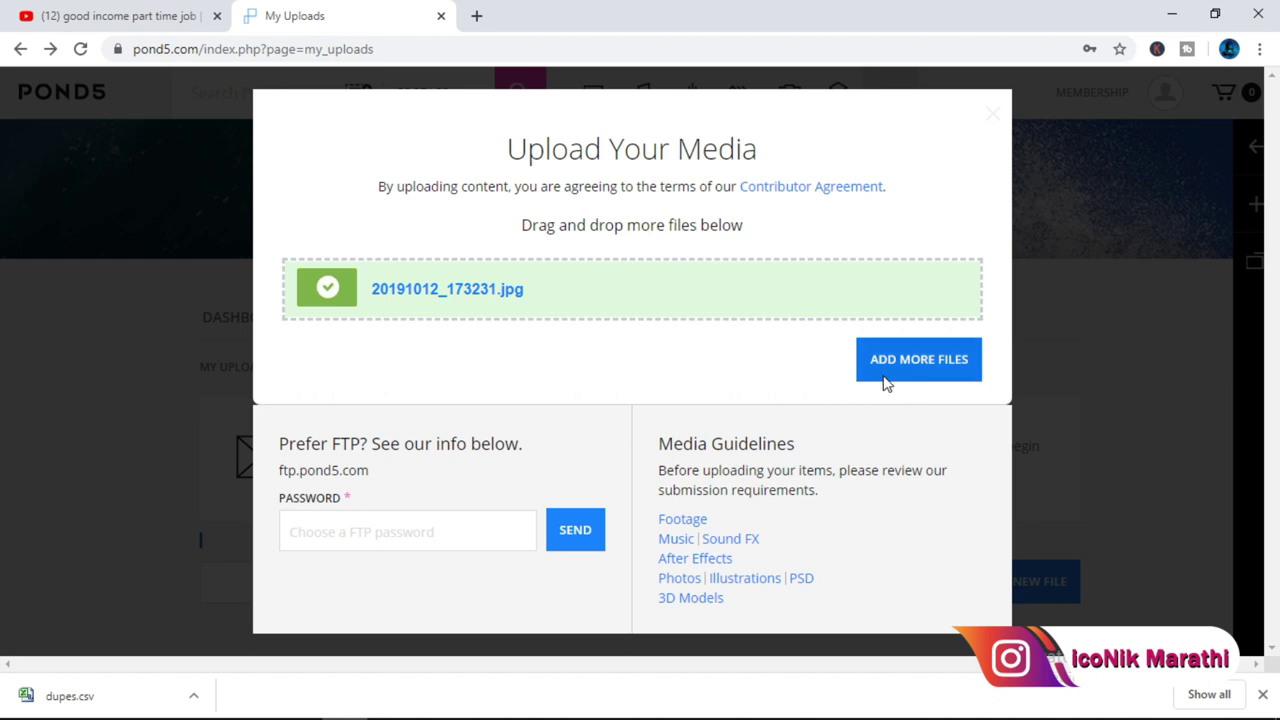
left_click(993, 115)
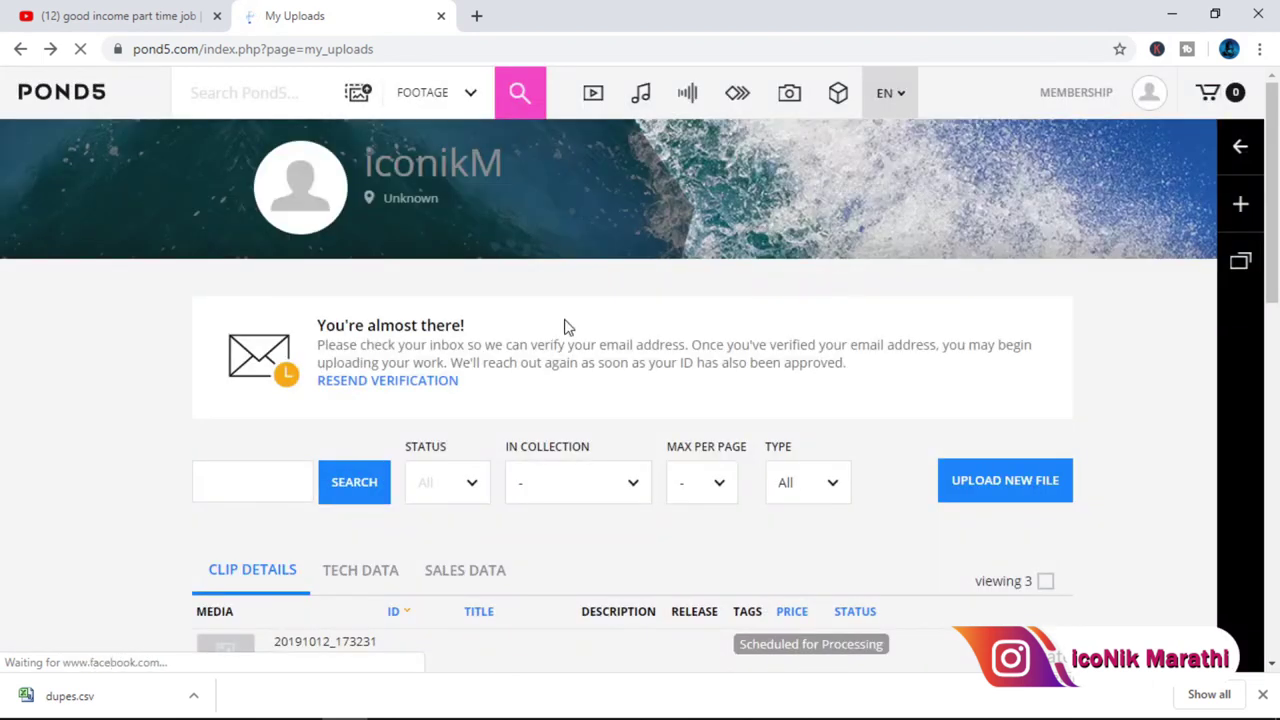
scroll(744, 290, "down", 4)
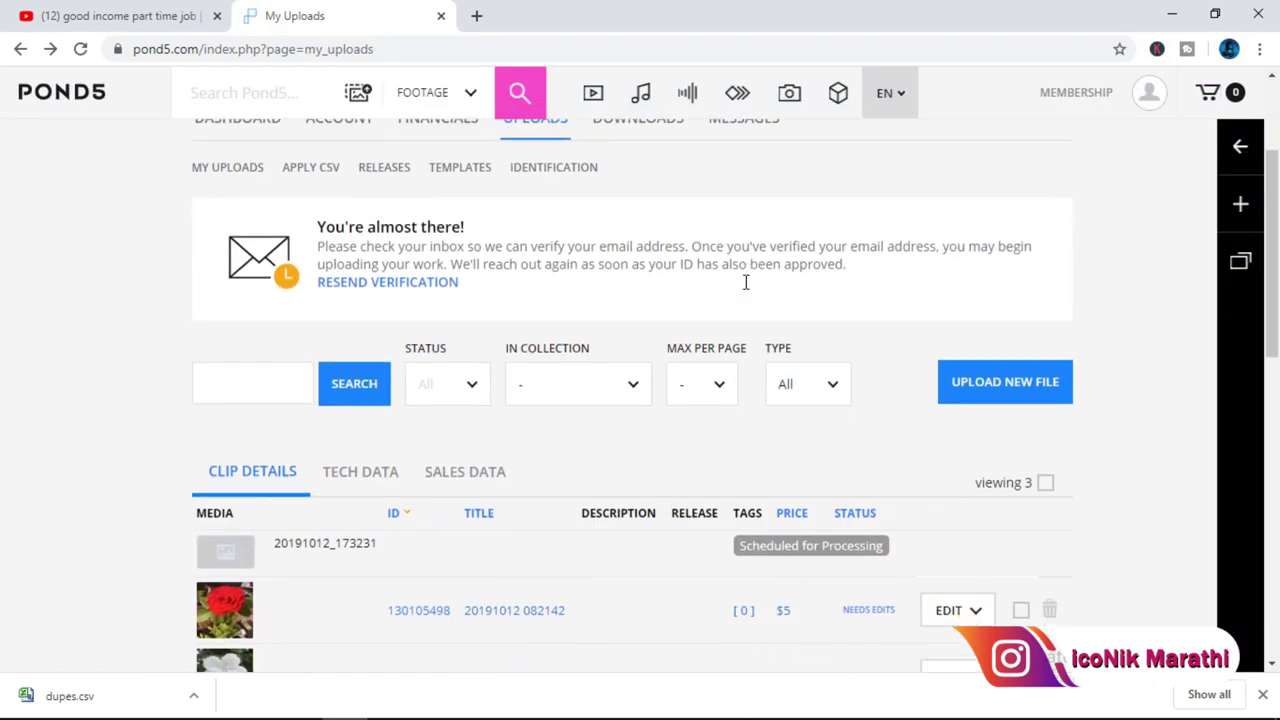
scroll(787, 304, "up", 1)
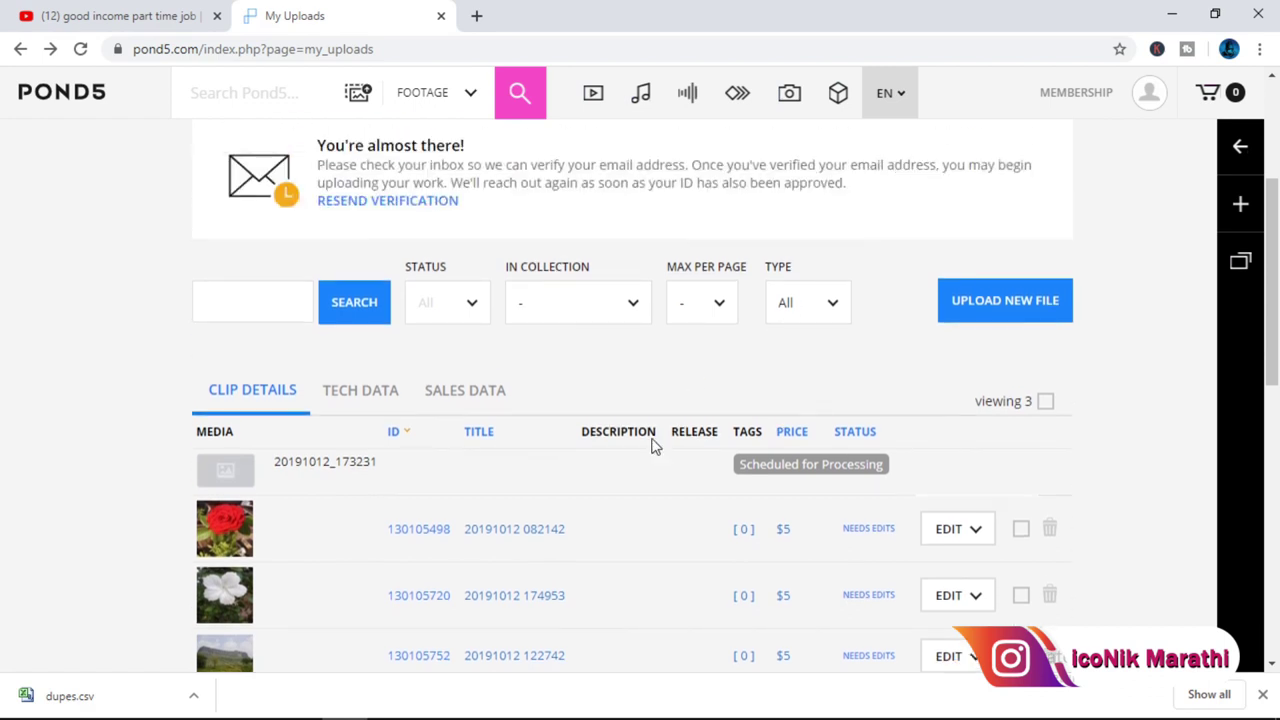
mouse_move(740, 476)
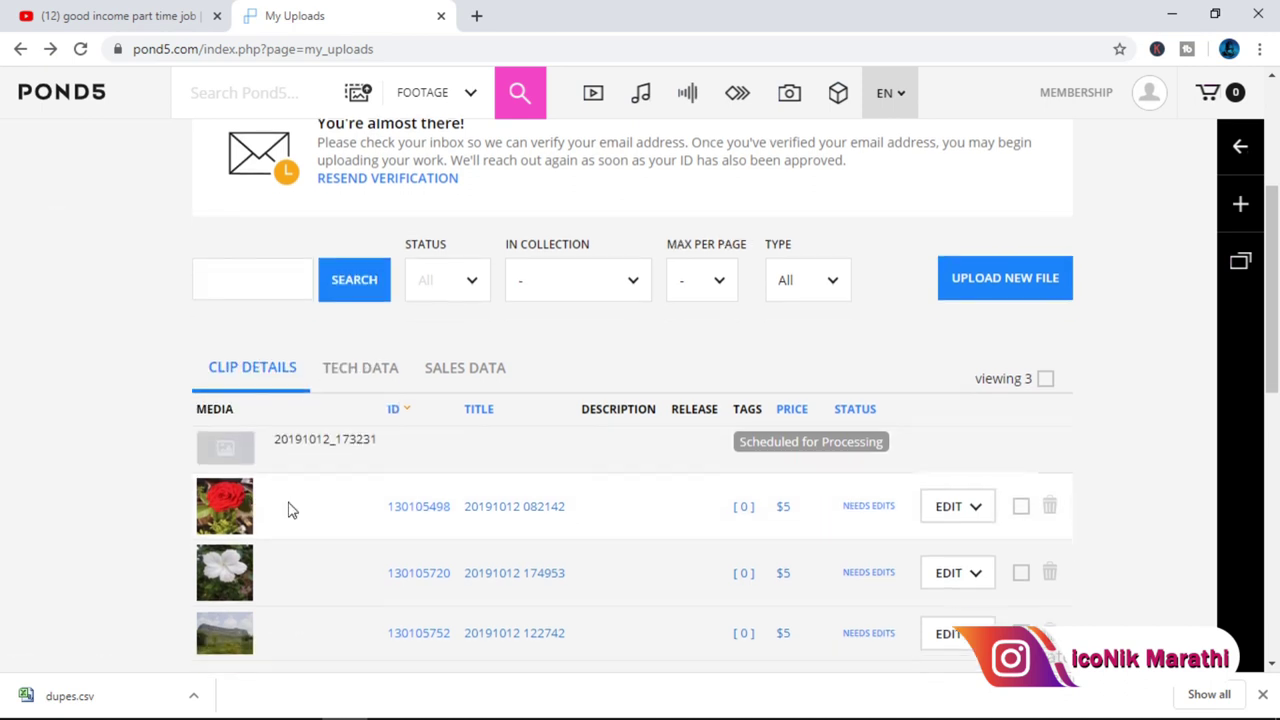
scroll(289, 509, "down", 1)
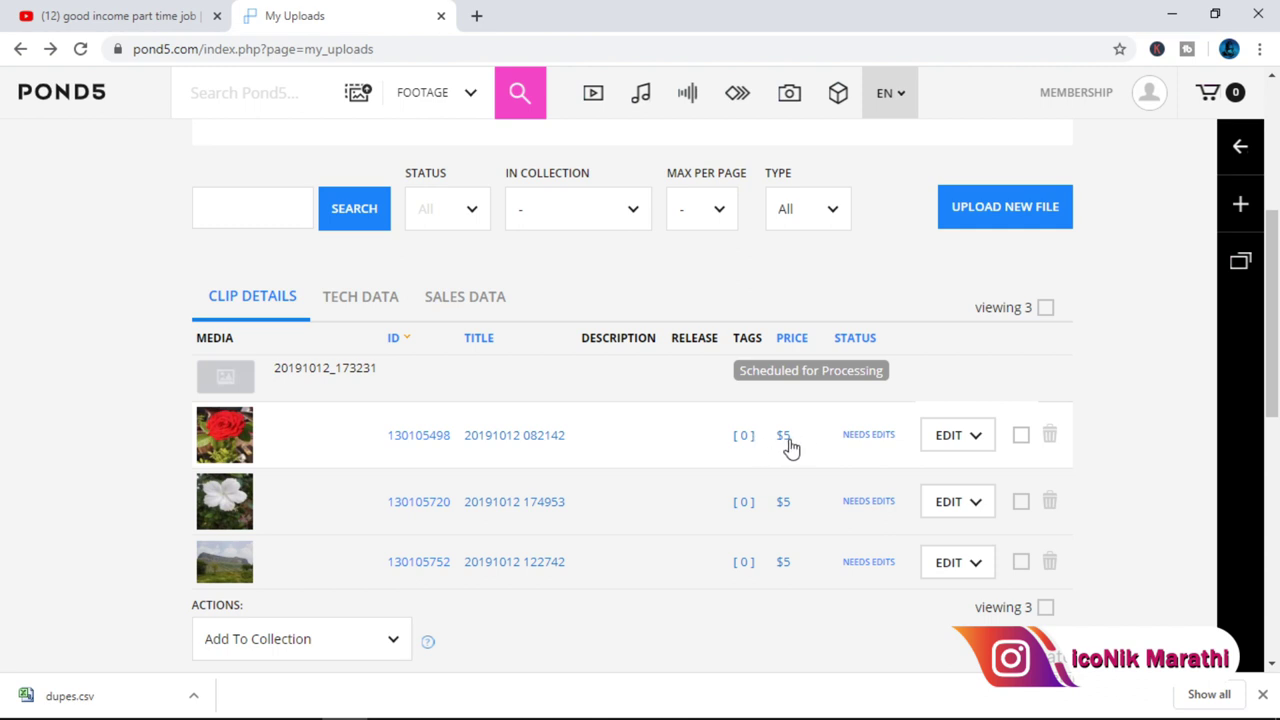
mouse_move(218, 450)
left_click(785, 438)
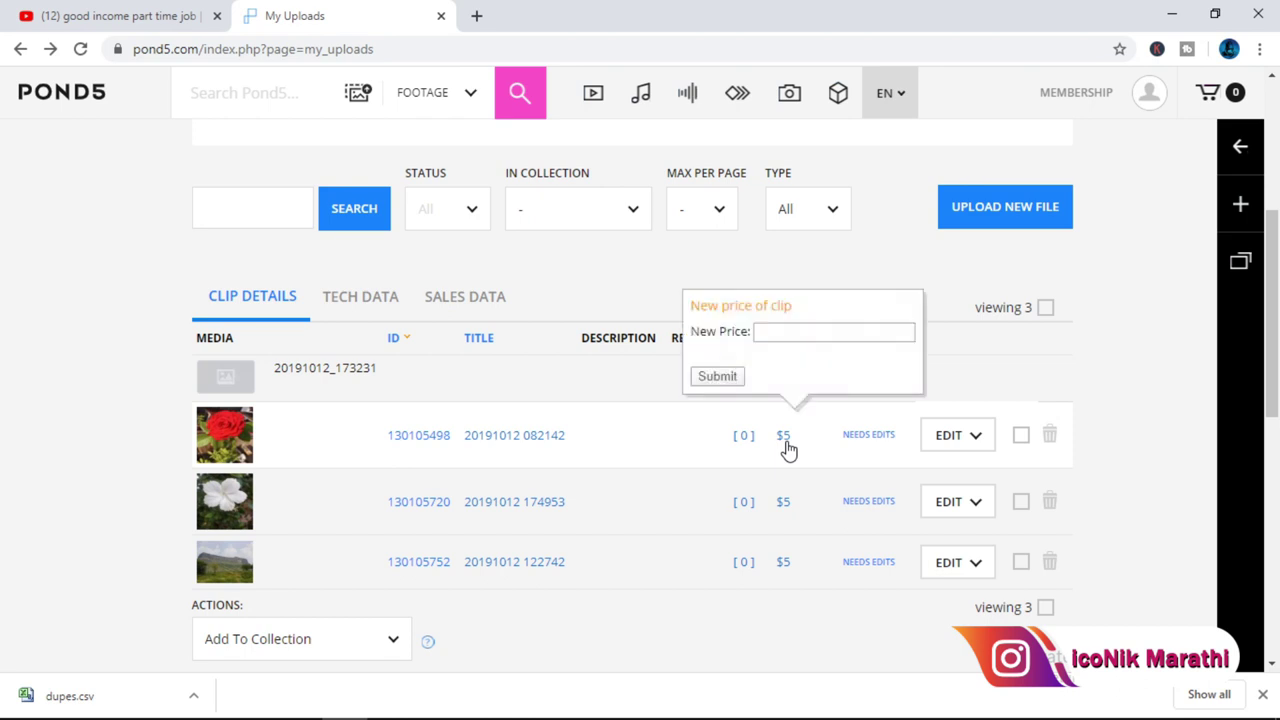
left_click(790, 332)
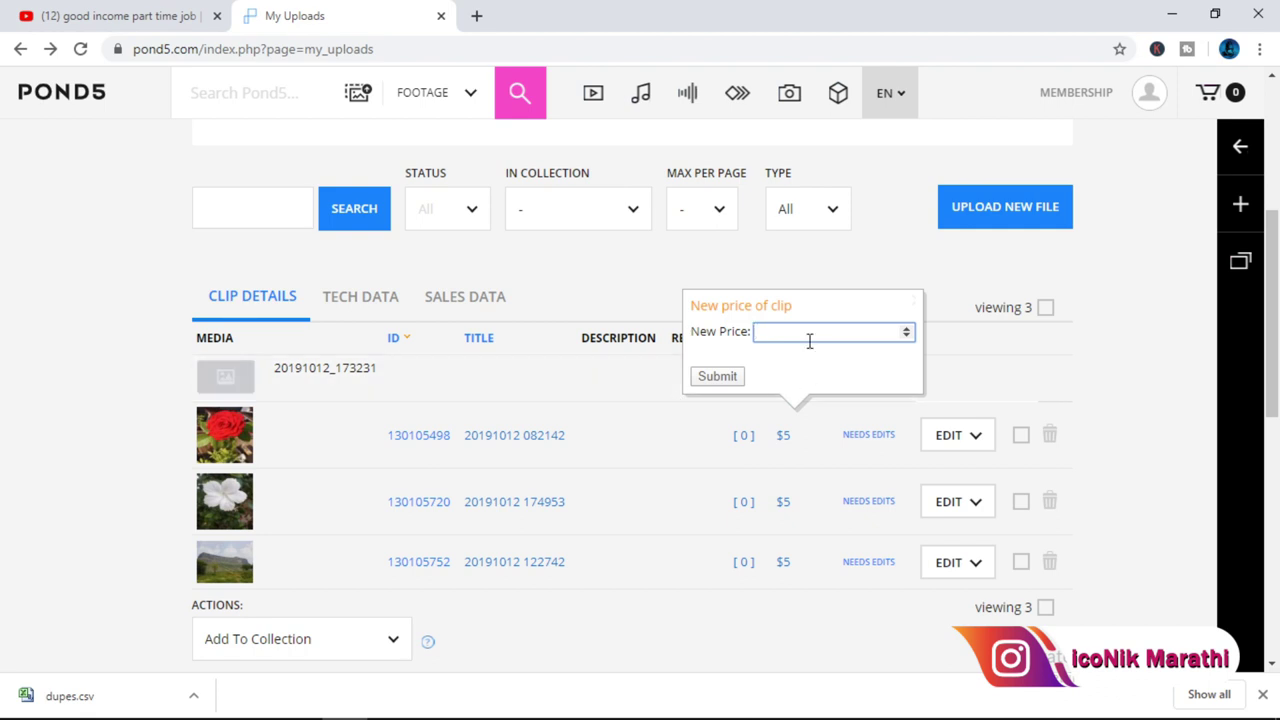
type("50")
left_click(707, 378)
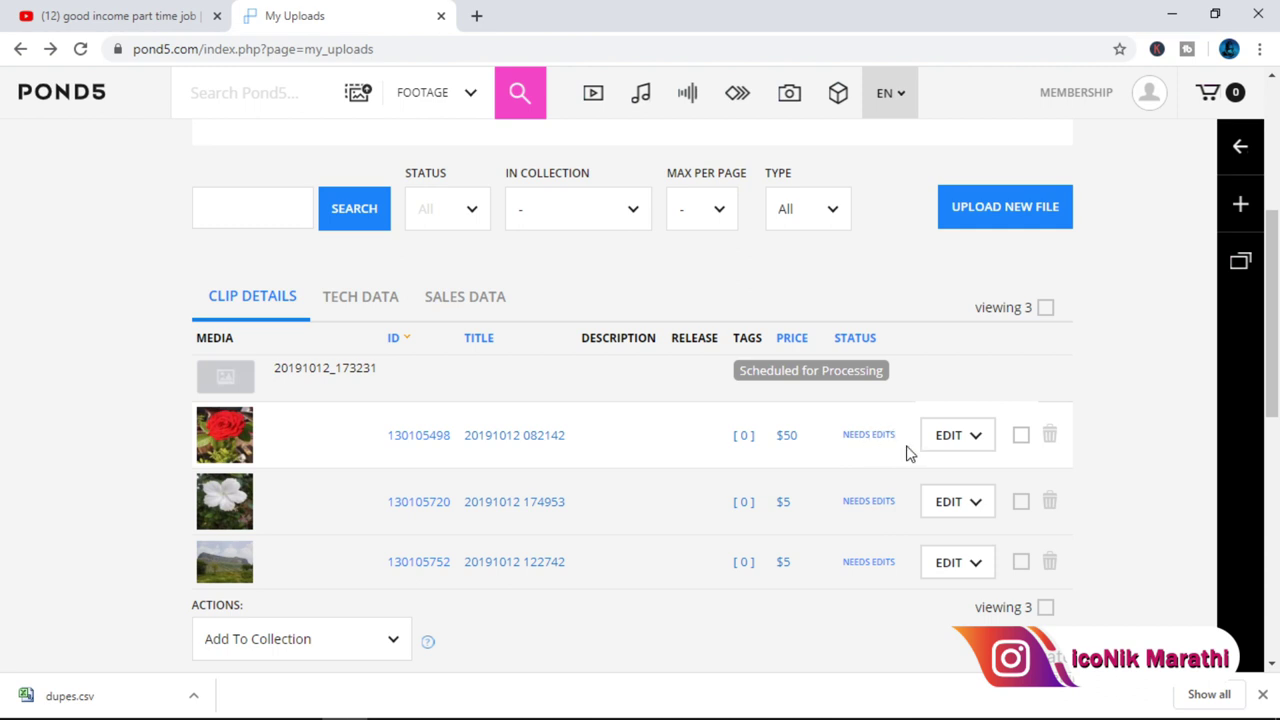
mouse_move(972, 442)
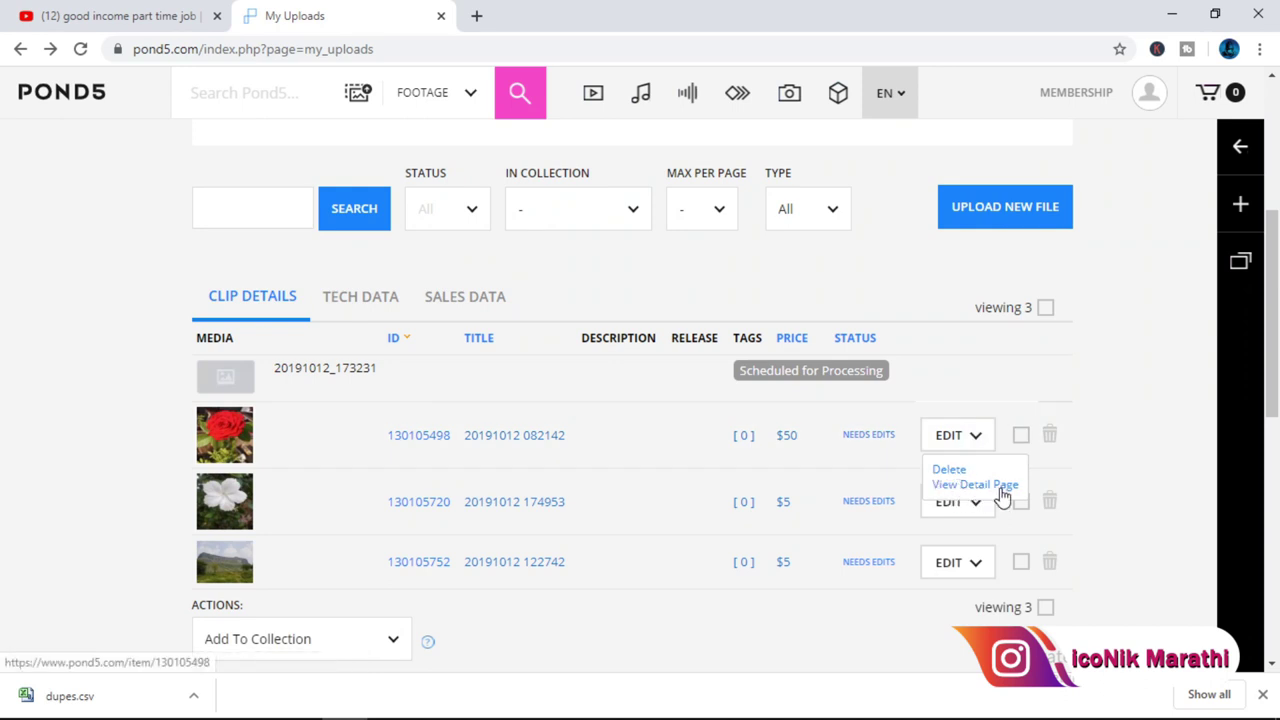
left_click(962, 488)
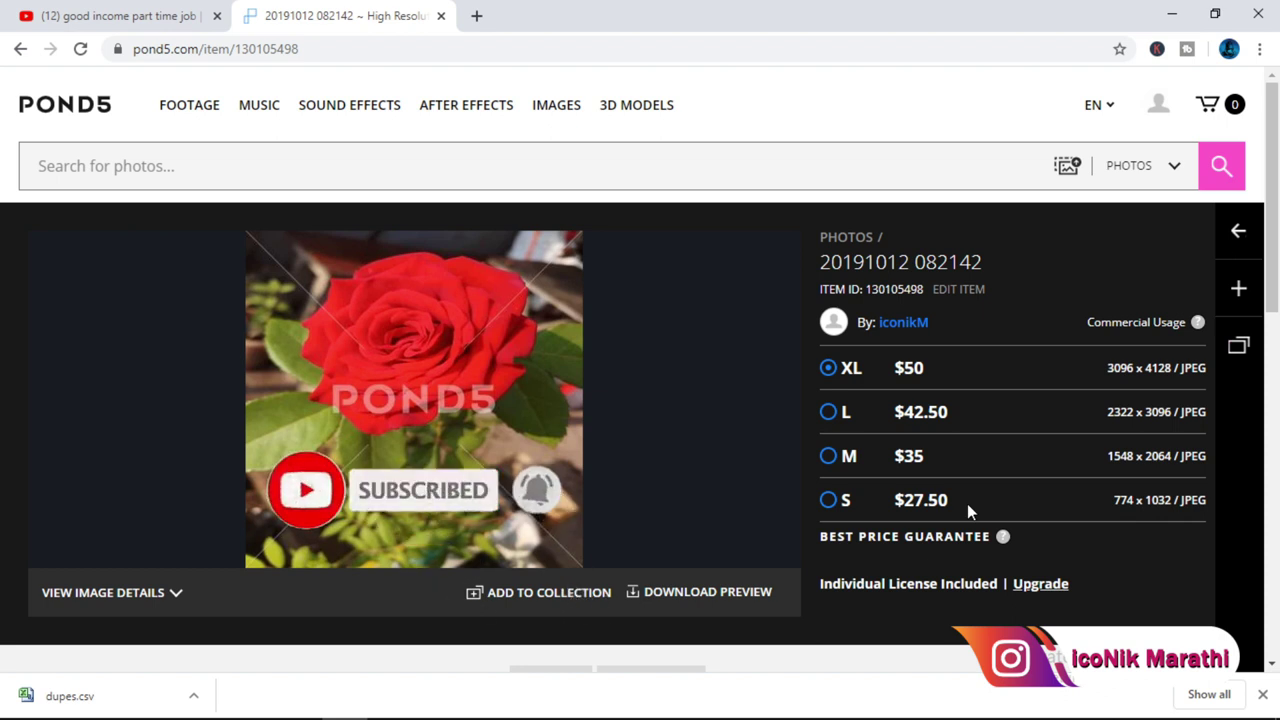
scroll(967, 505, "down", 3)
scroll(967, 510, "up", 2)
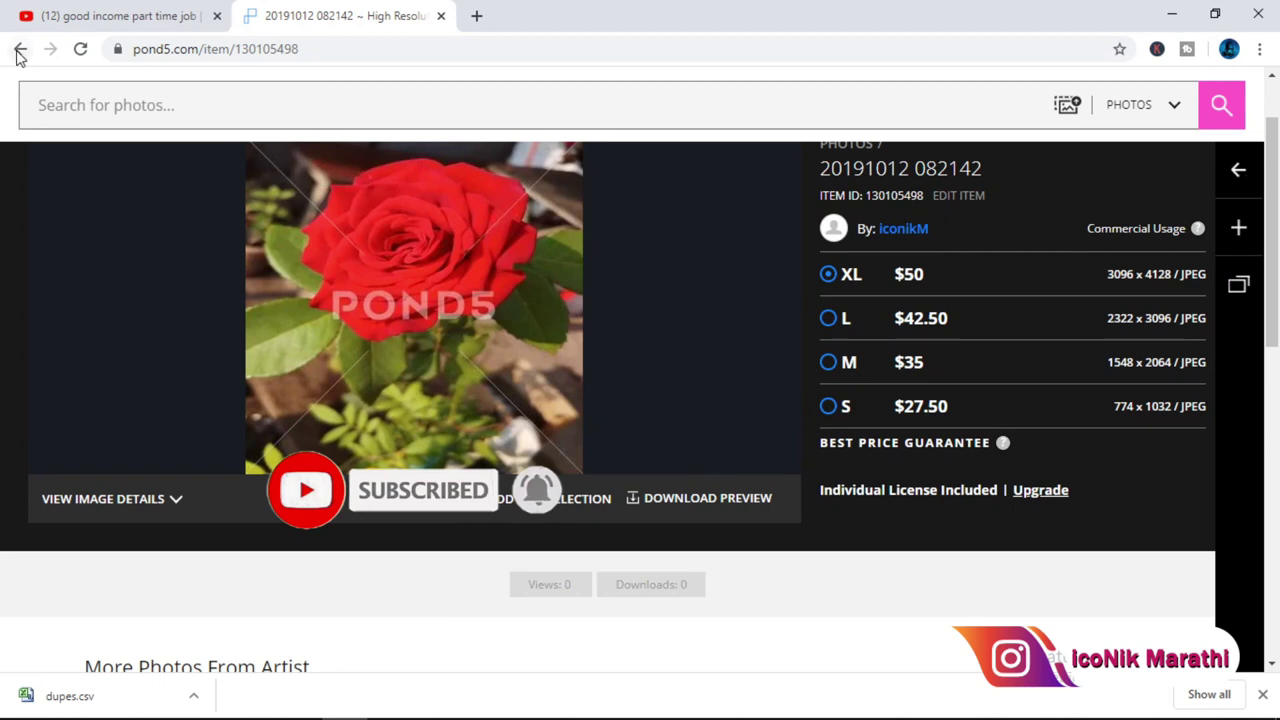
left_click(18, 50)
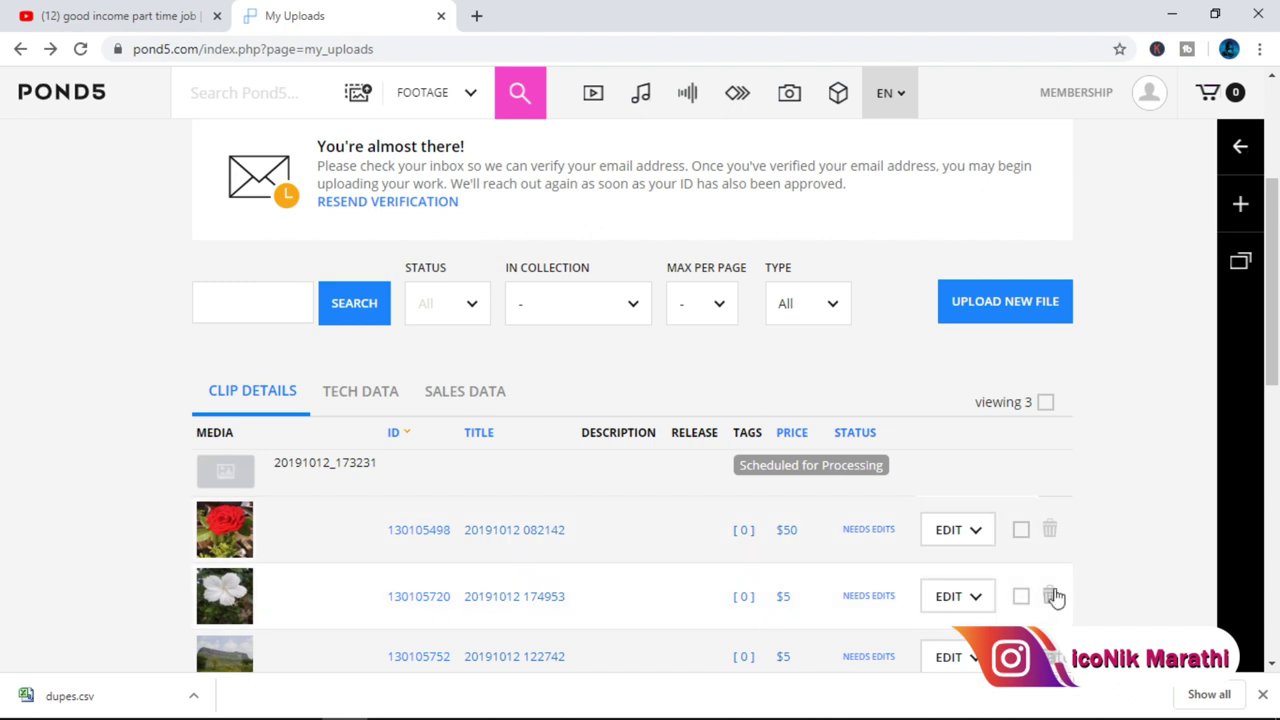
scroll(1040, 612, "down", 1)
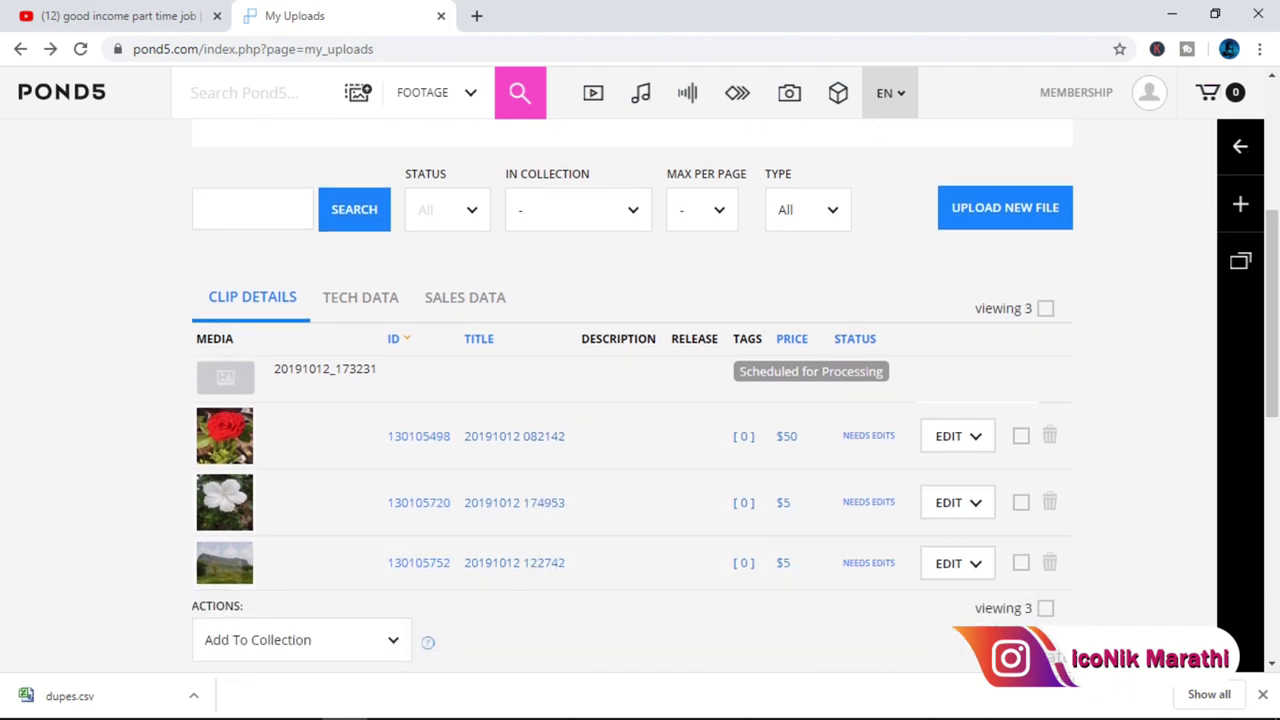
scroll(955, 623, "up", 1)
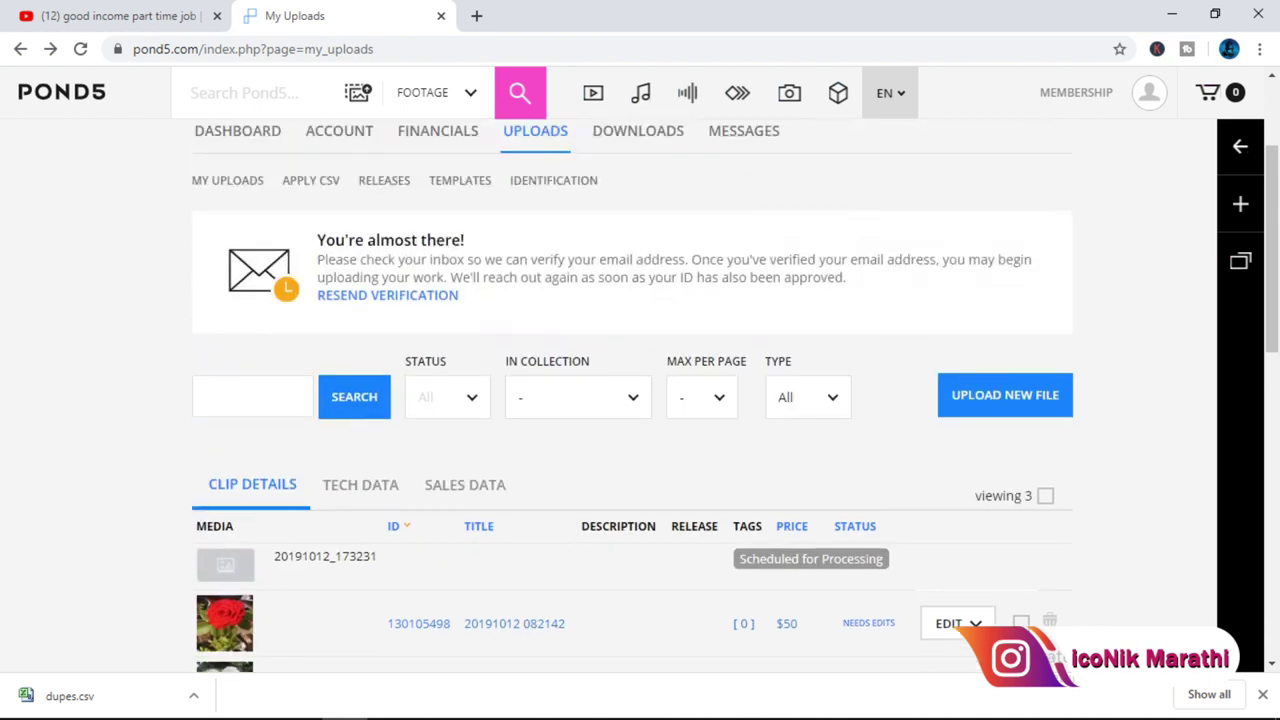
Go to the ACCOUNT page and review Contact Info down to Payout Preferences (Payoneer, PayPal, Skrill)
left_click(340, 131)
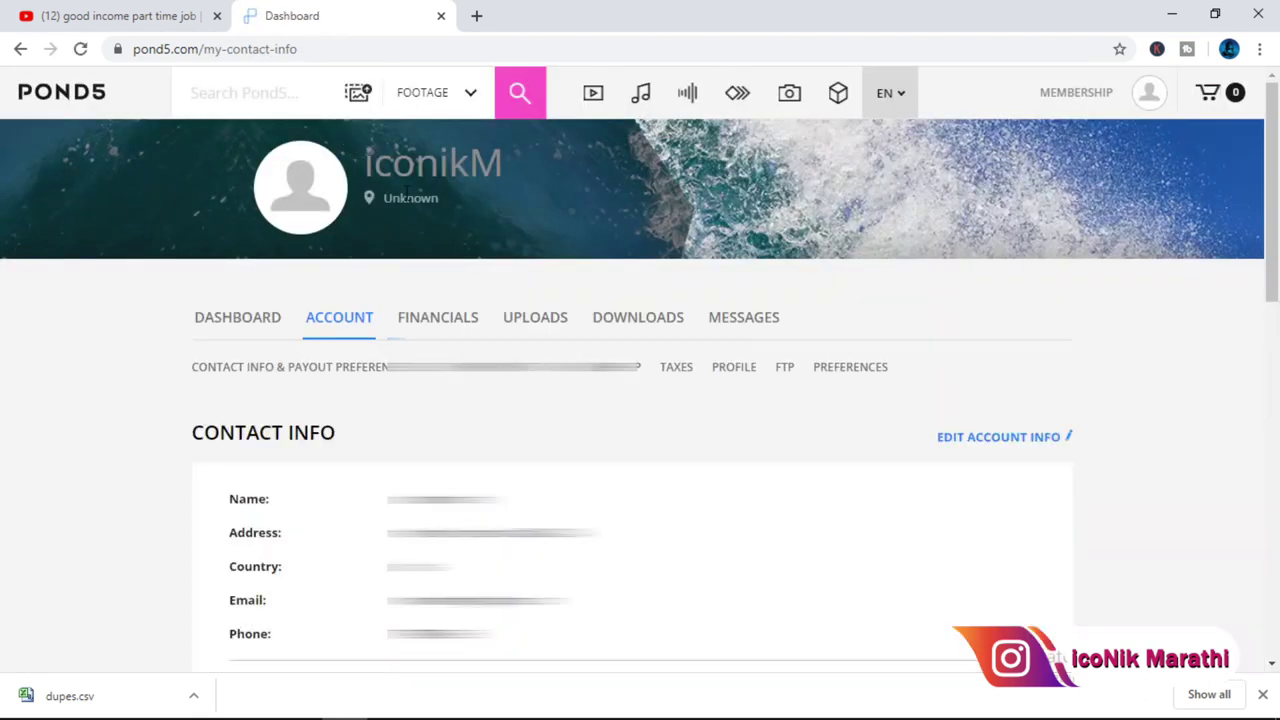
scroll(517, 309, "down", 1)
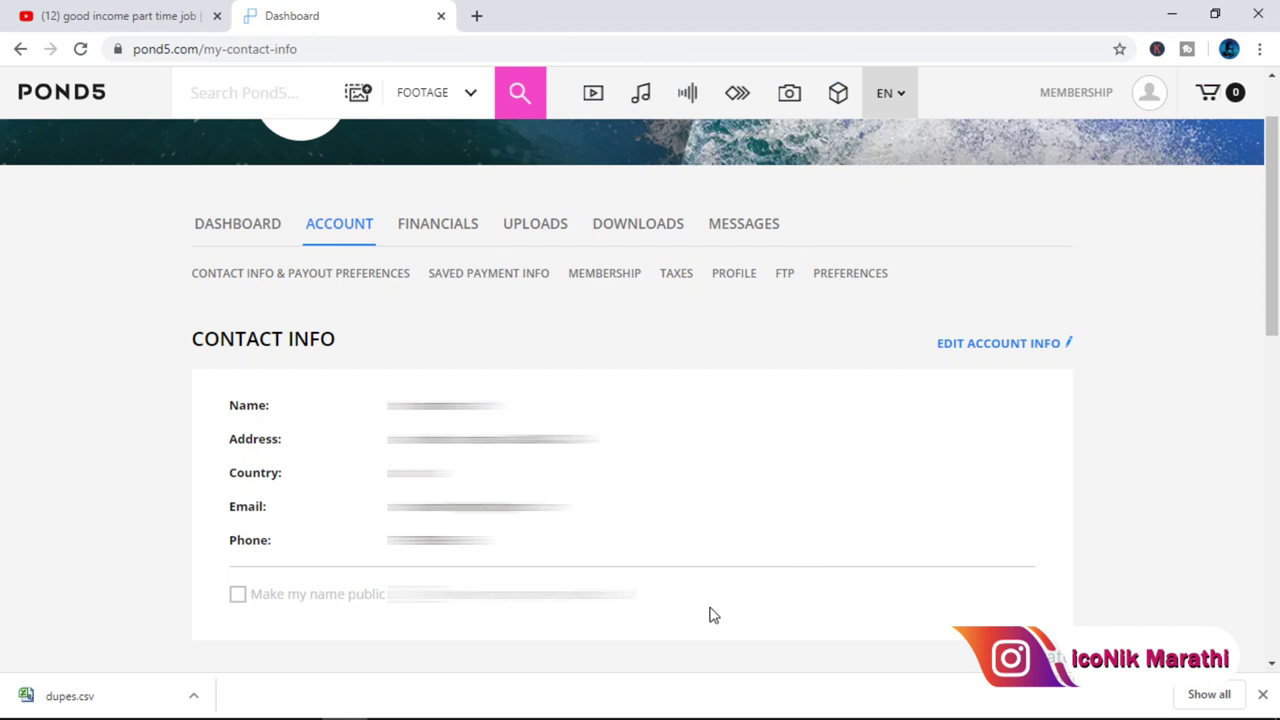
scroll(305, 505, "down", 1)
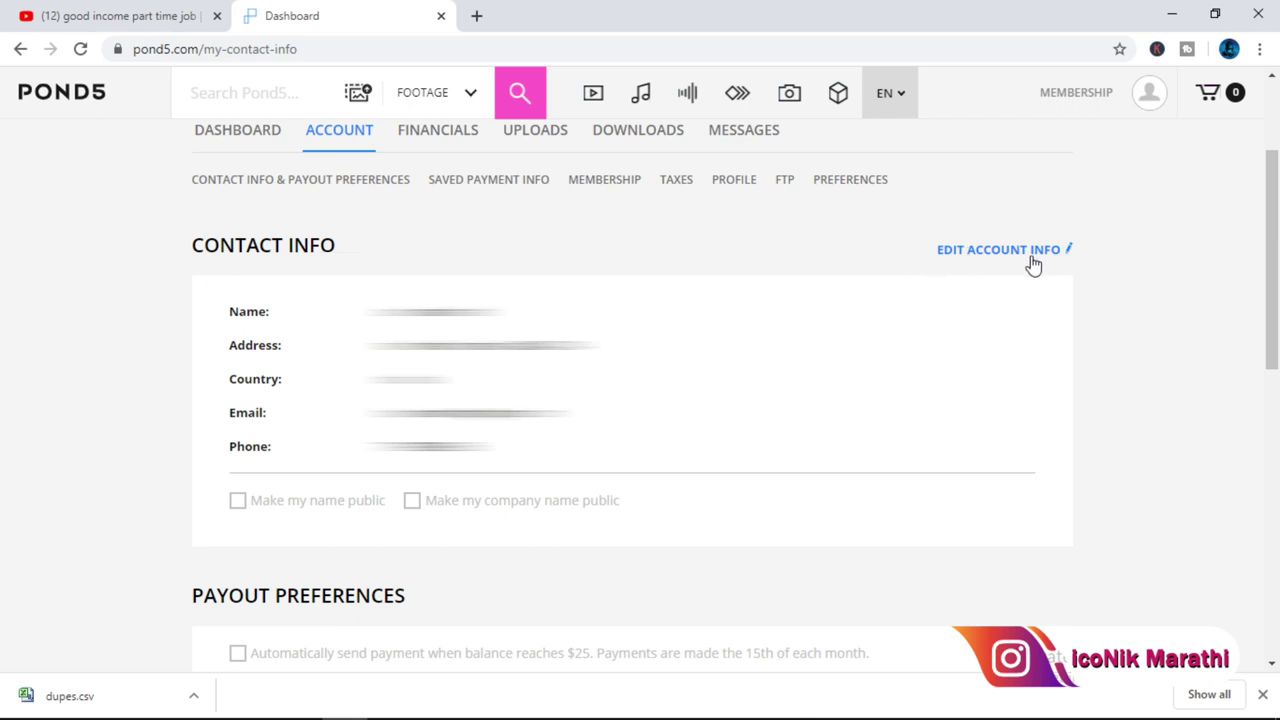
scroll(994, 269, "down", 3)
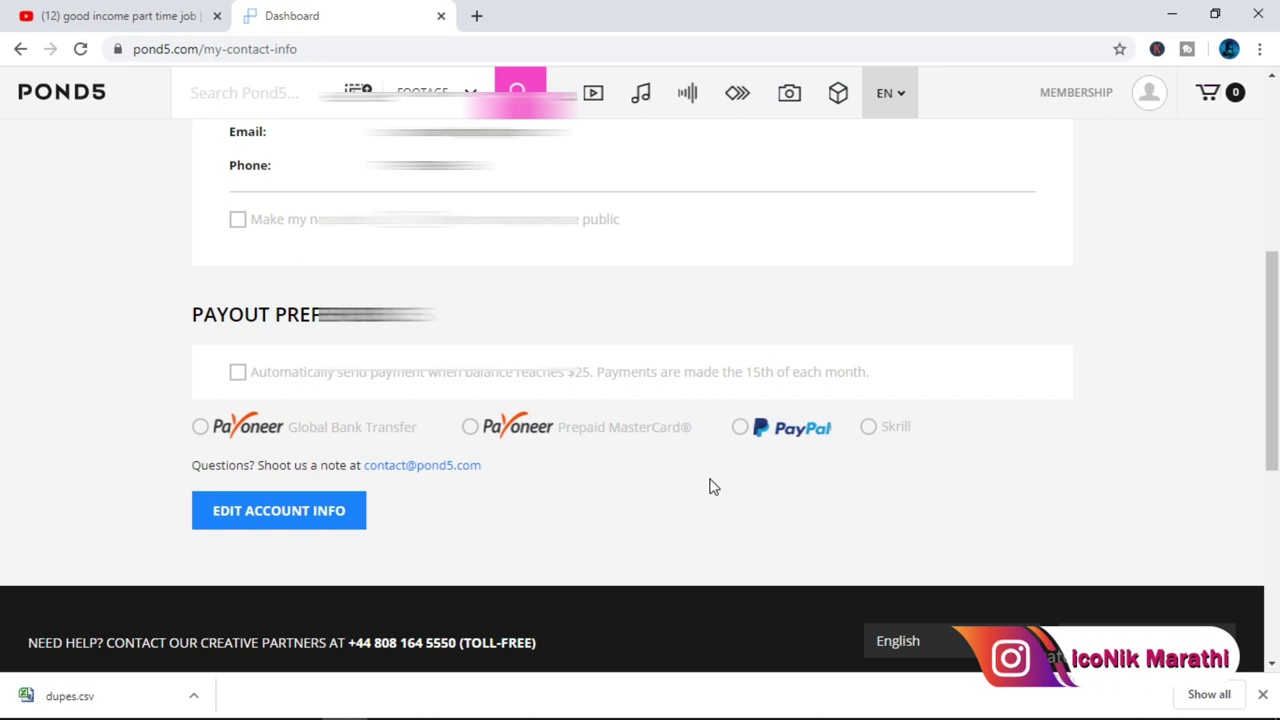
triple_click(735, 462)
left_click(755, 480)
scroll(782, 327, "down", 1)
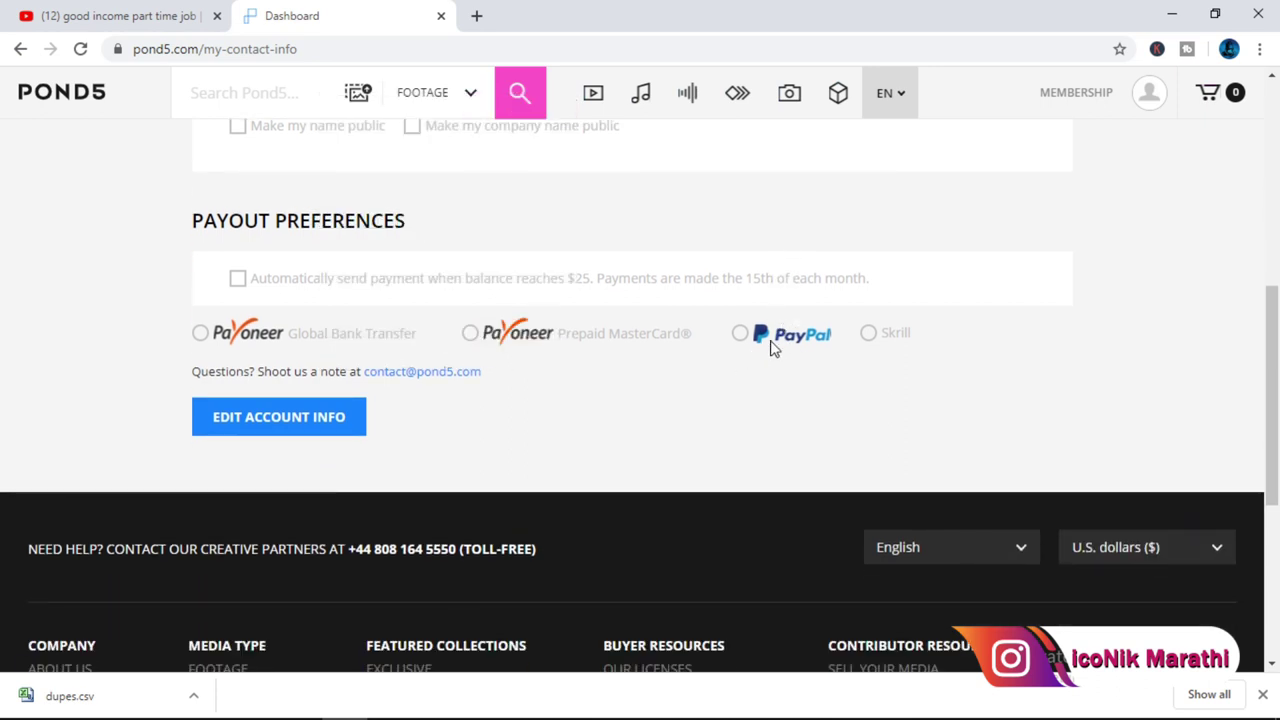